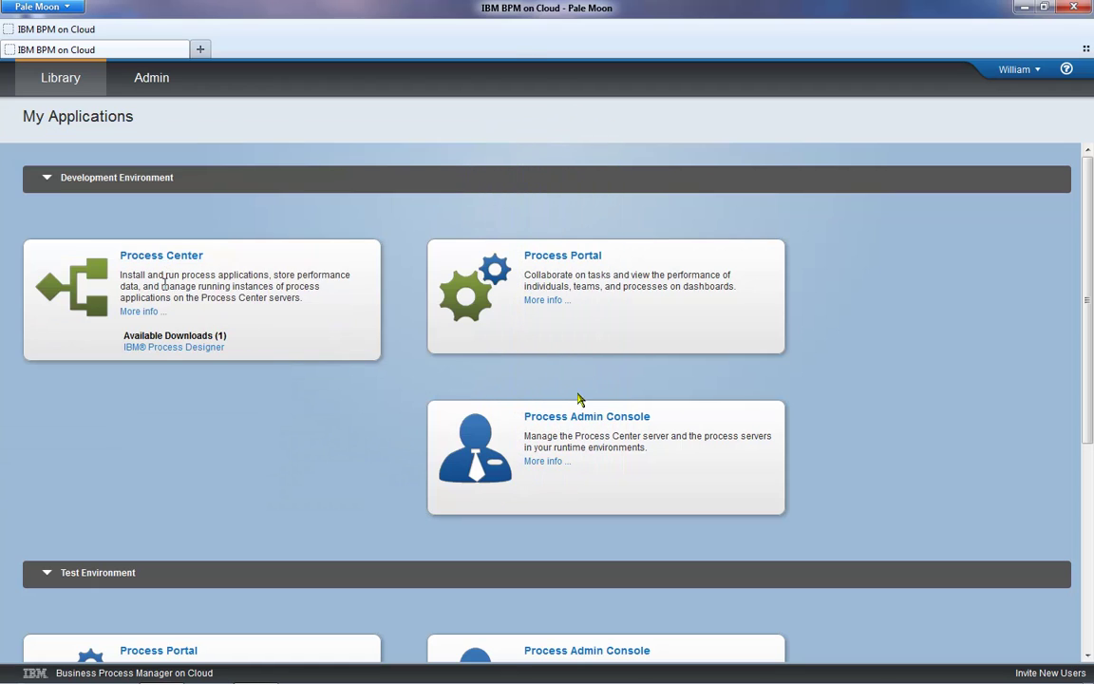
- Download IBM Process Designer.zip from Process Center and save it to the Downloads folder
click(150, 348)
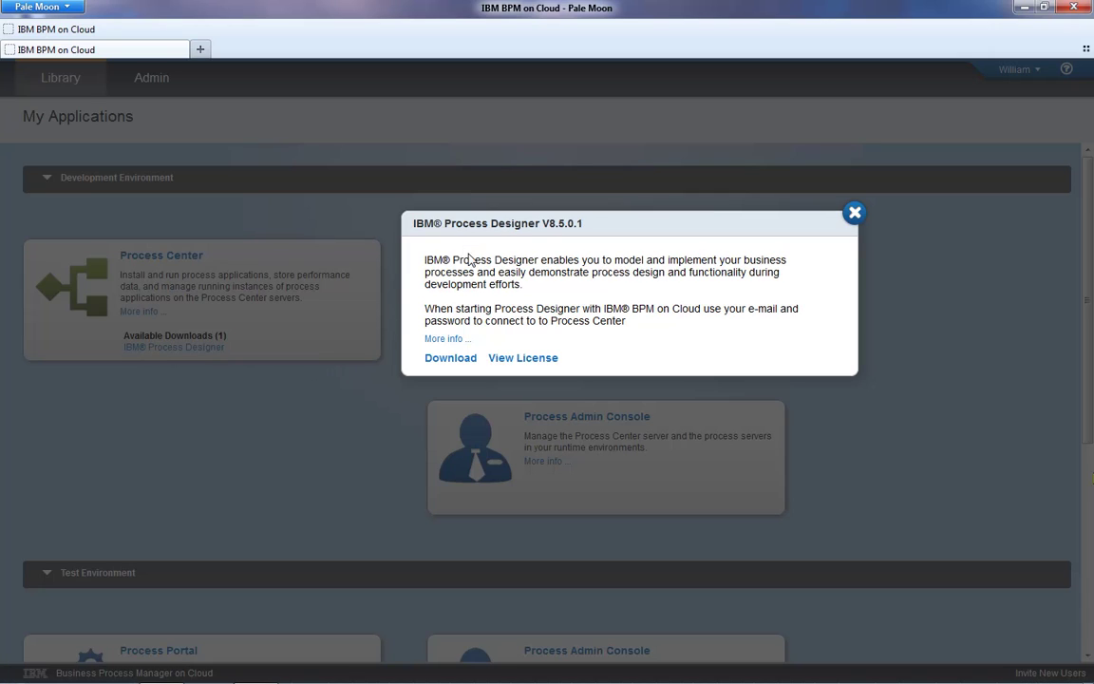
click(450, 358)
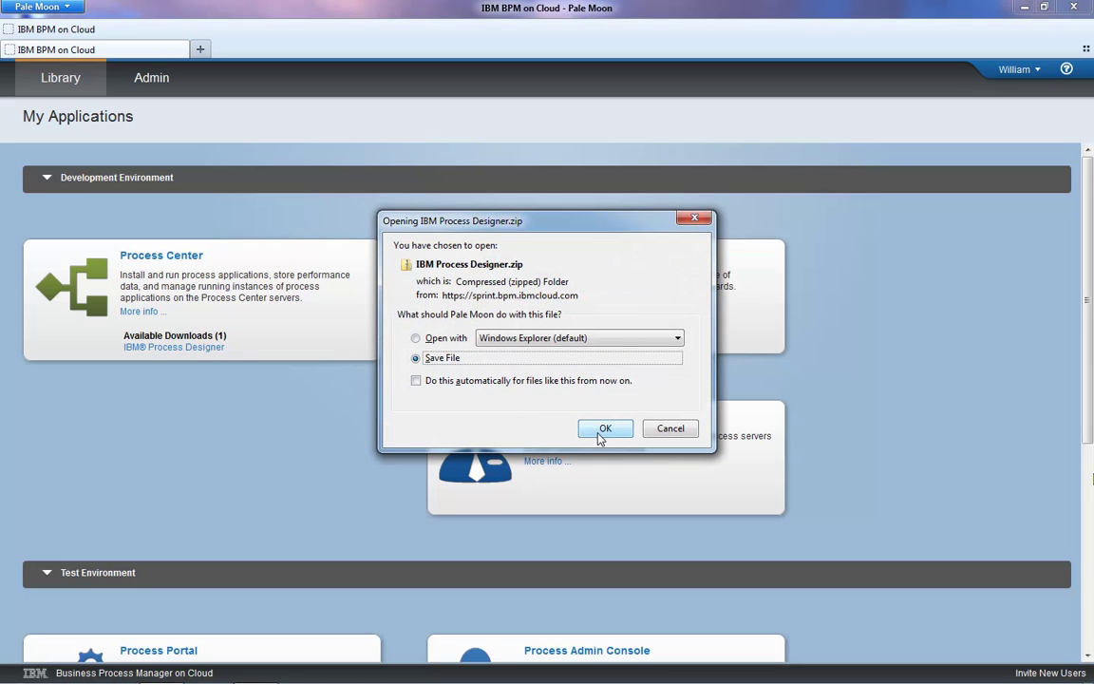
click(605, 429)
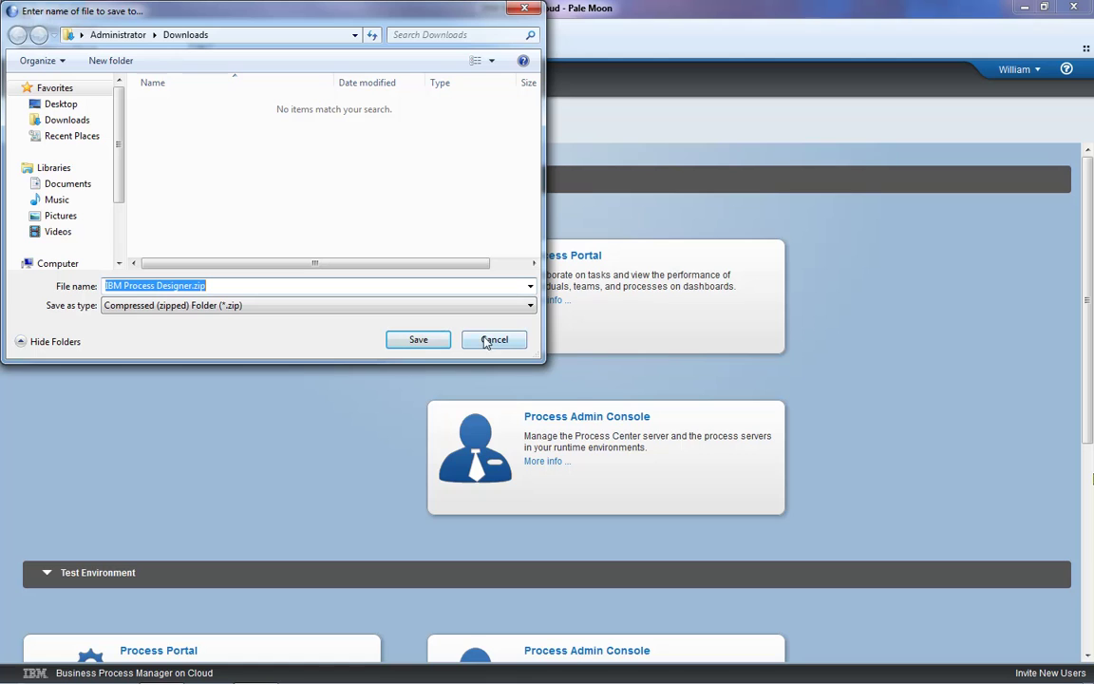
click(411, 342)
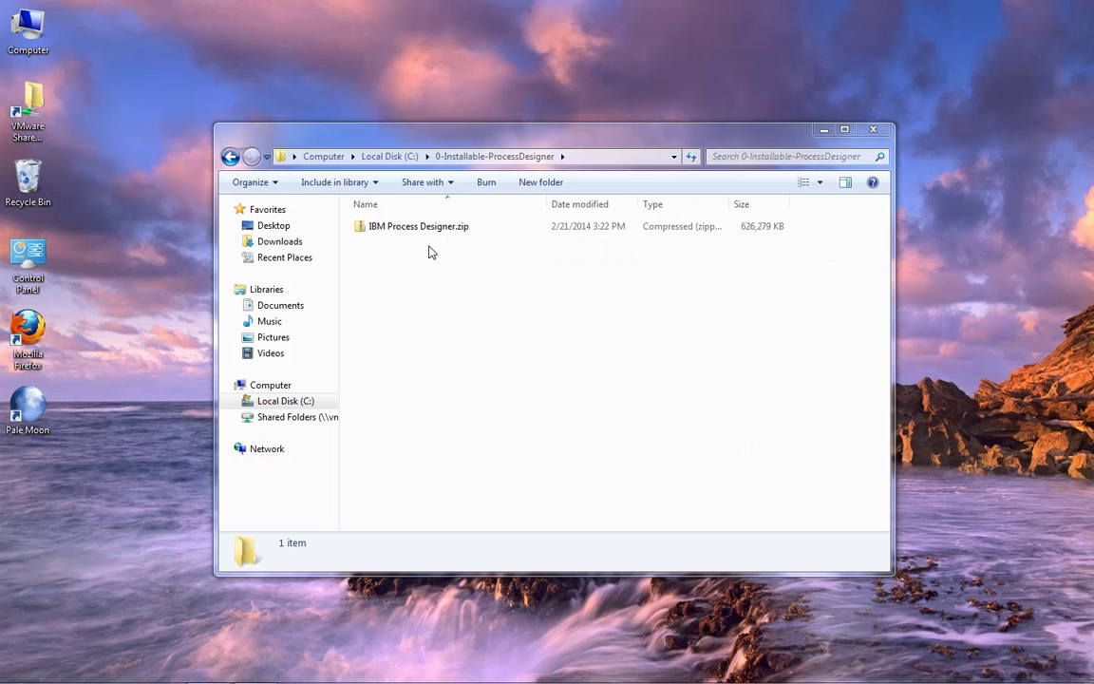
- Extract IBM Process Designer.zip in place using 7-Zip Extract Here
right_click(408, 228)
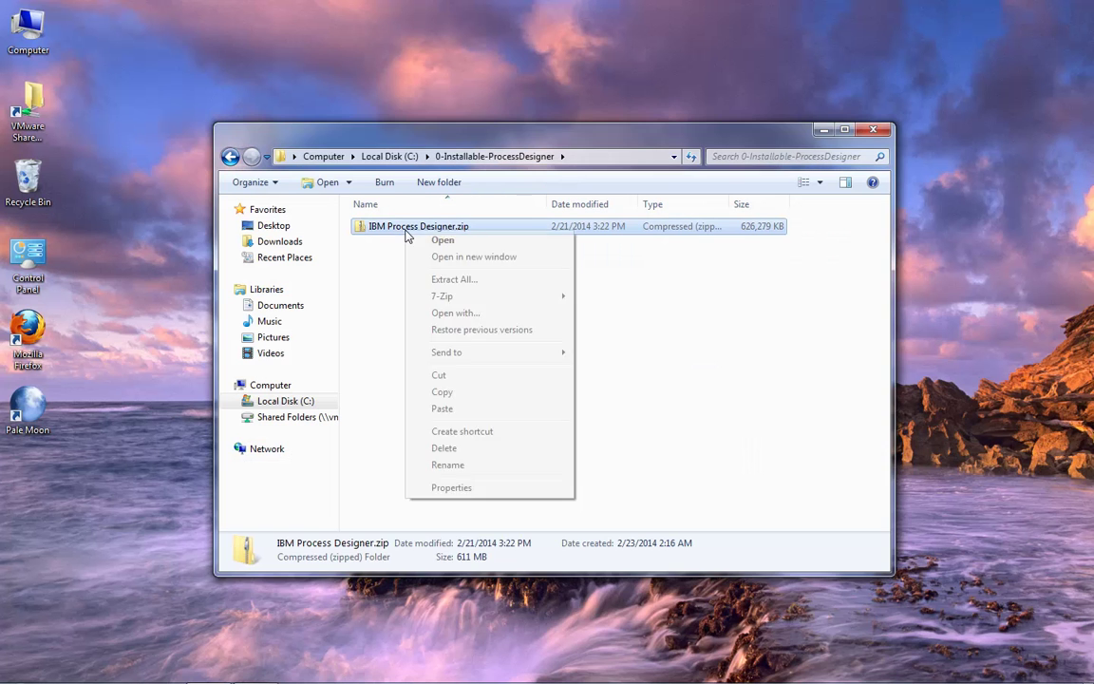
mouse_move(513, 295)
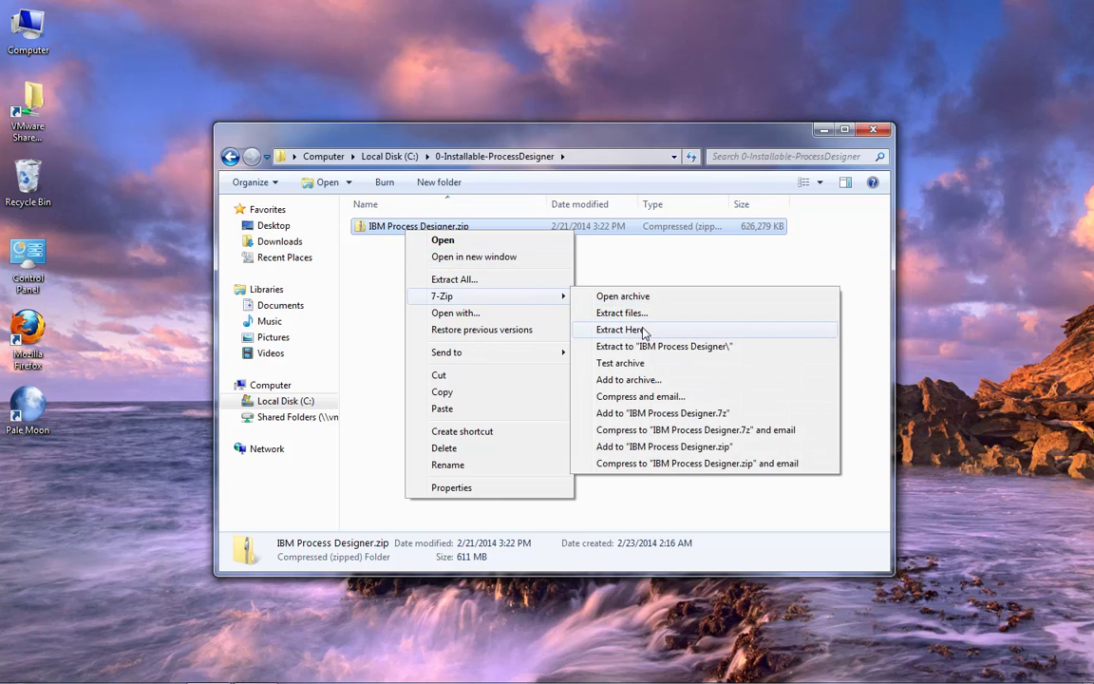
click(582, 300)
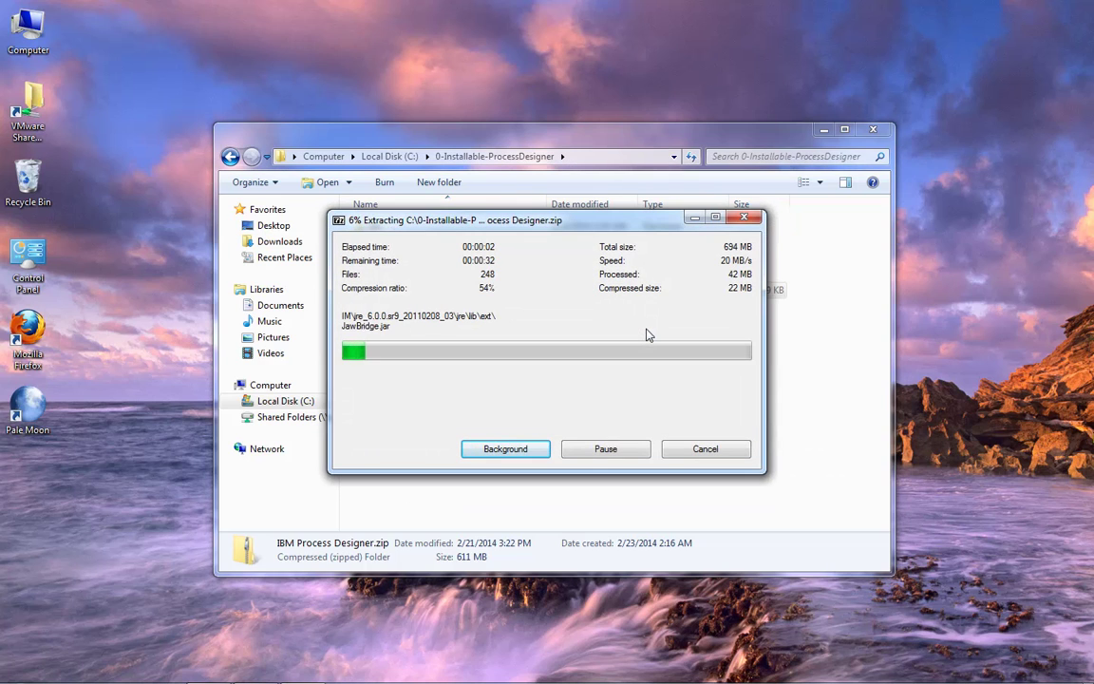
drag(566, 227, 825, 111)
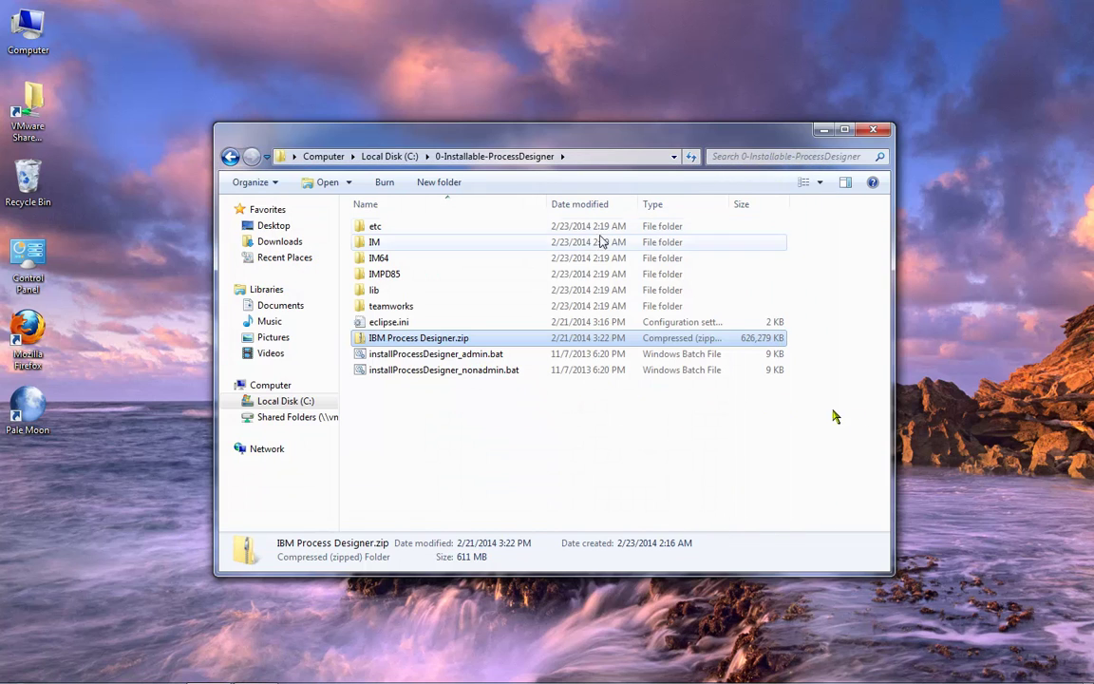
- Run installProcessDesigner_admin.bat, then launch eclipse.exe from C:\IBM\ProcessDesigner\v8.5
double_click(454, 355)
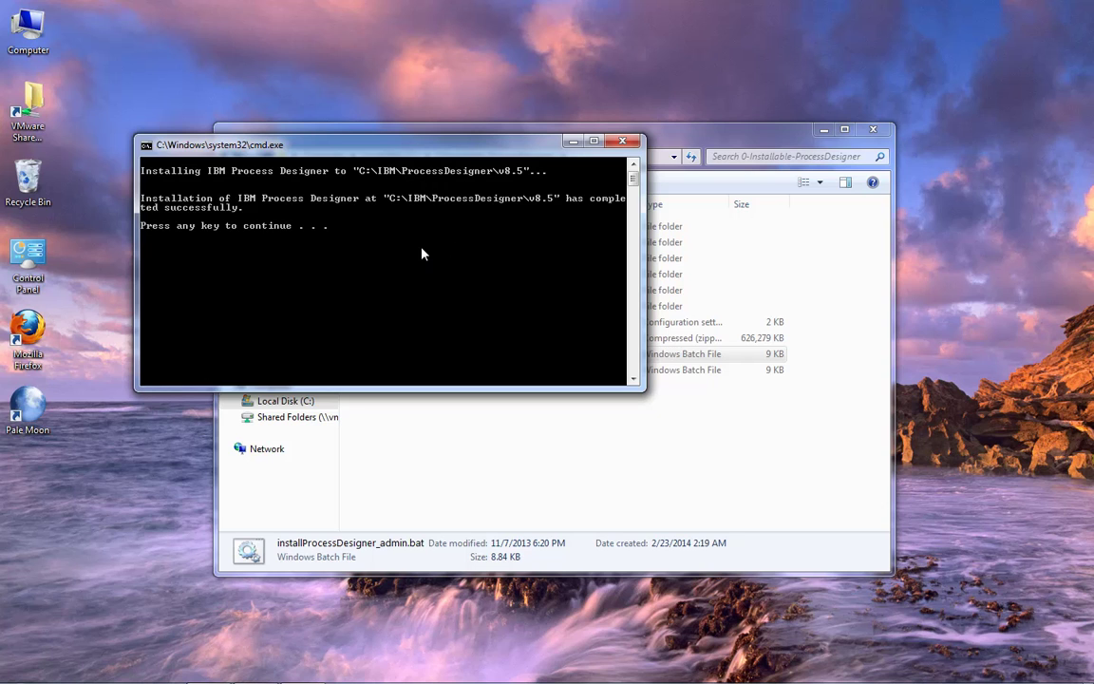
key(Return)
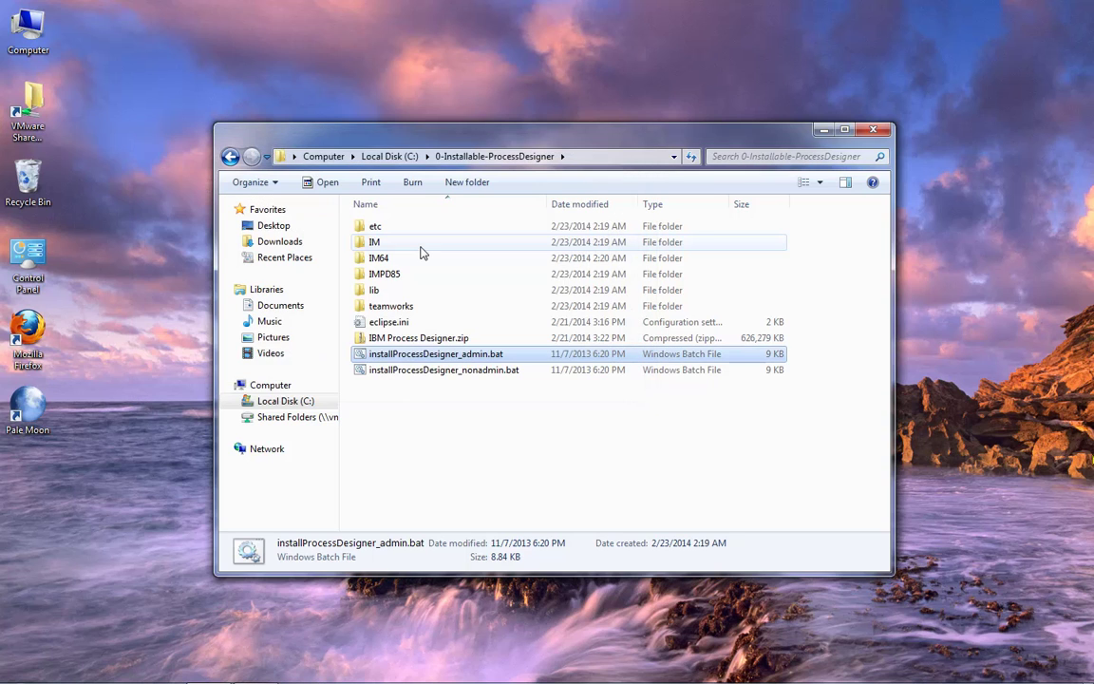
click(388, 156)
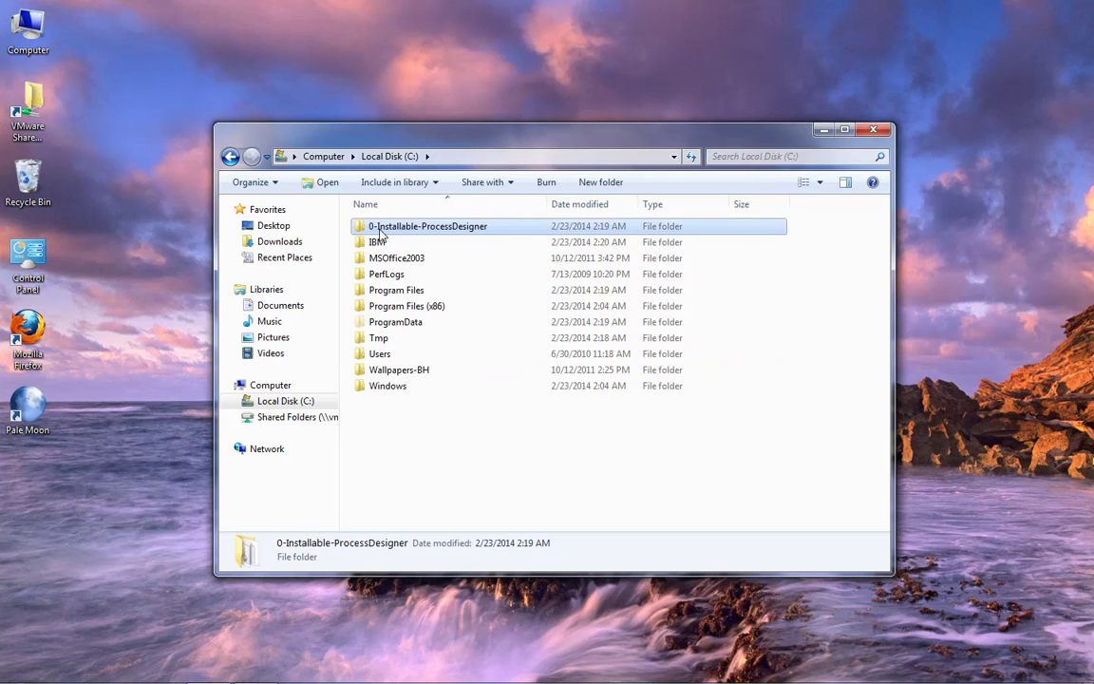
click(378, 243)
double_click(378, 243)
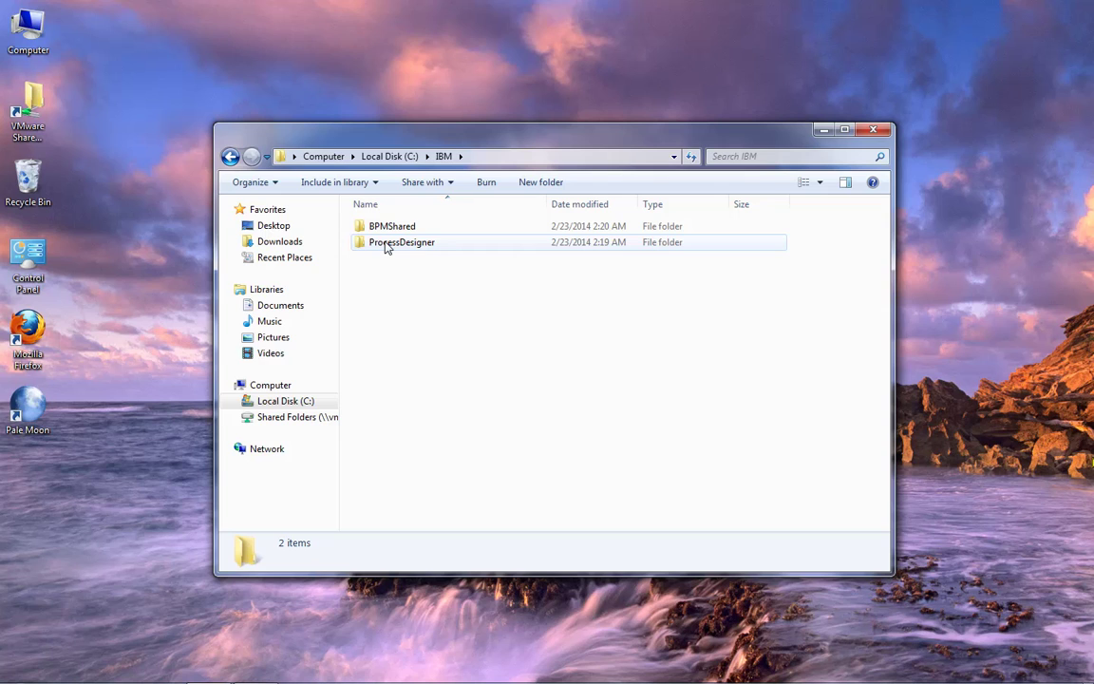
double_click(384, 243)
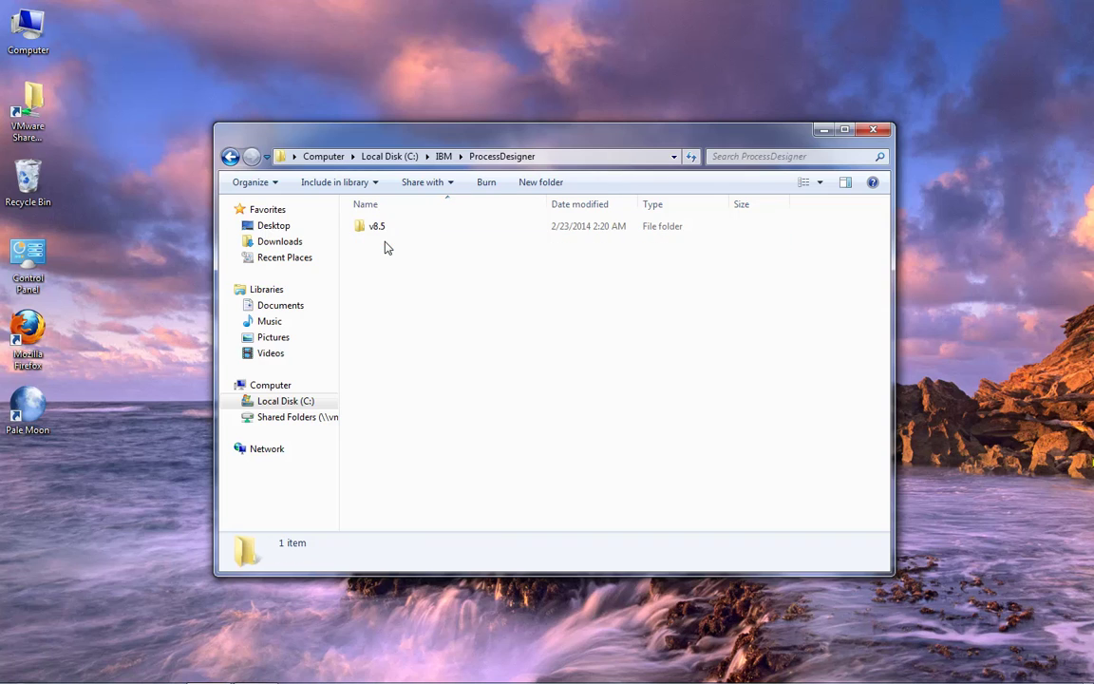
double_click(383, 228)
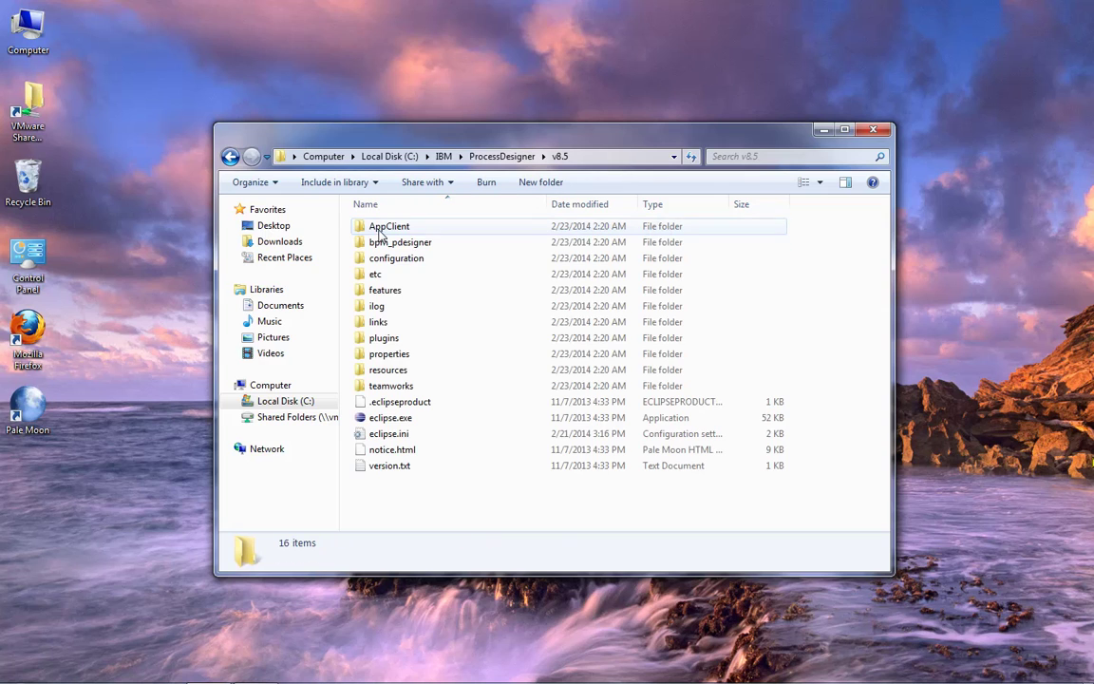
double_click(393, 421)
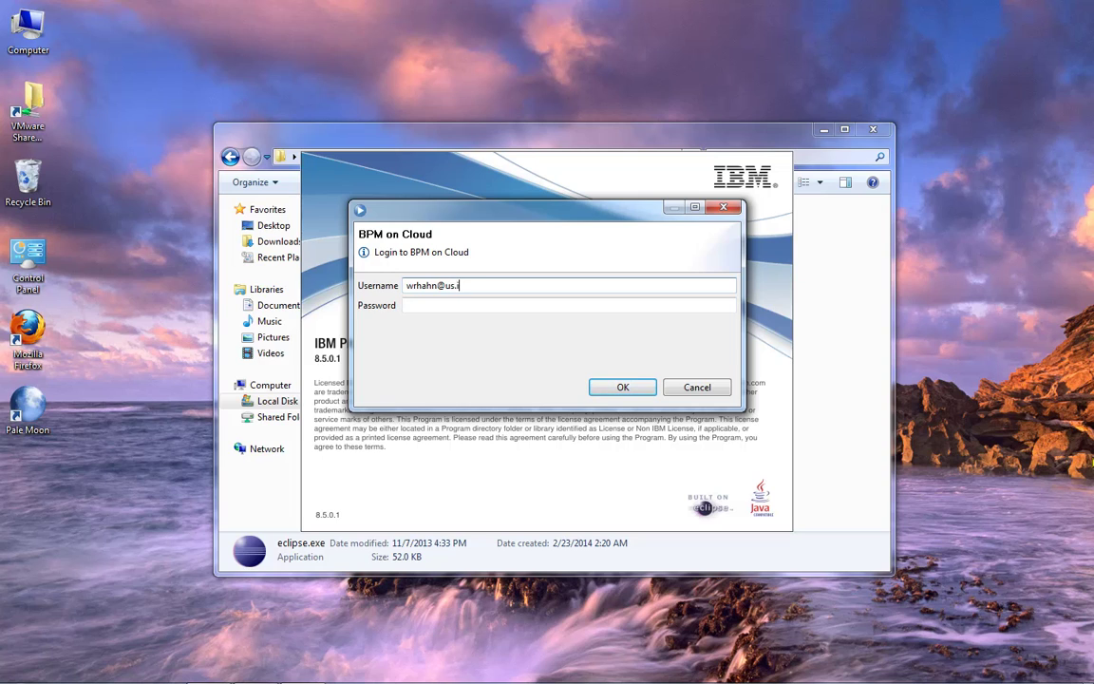
- Log in to BPM on Cloud with the account username and password
text(om)
key(Tab)
text(•••)
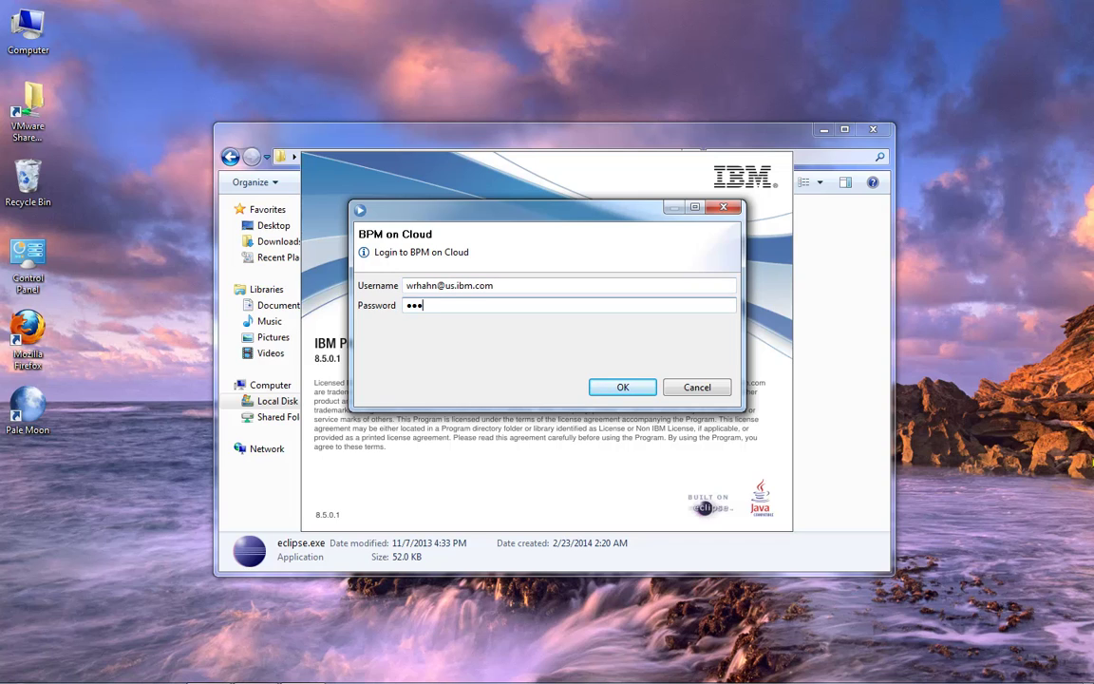
text(•••••)
click(623, 387)
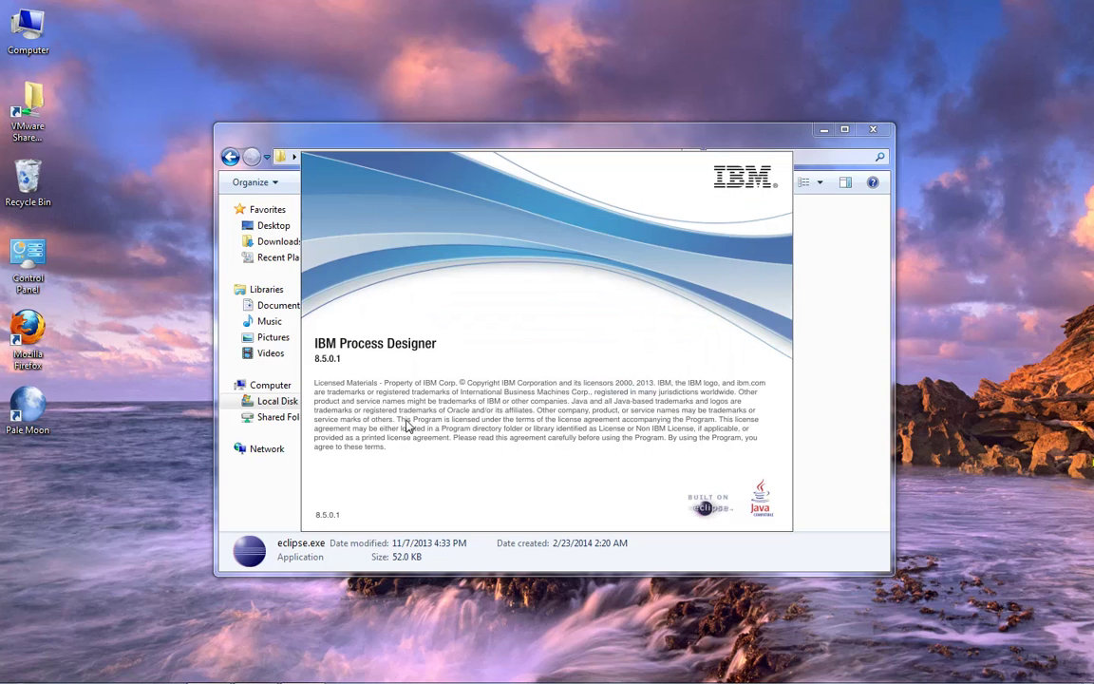
- Add an IBM Process Designer shortcut to the desktop and allow it through the firewall
click(19, 669)
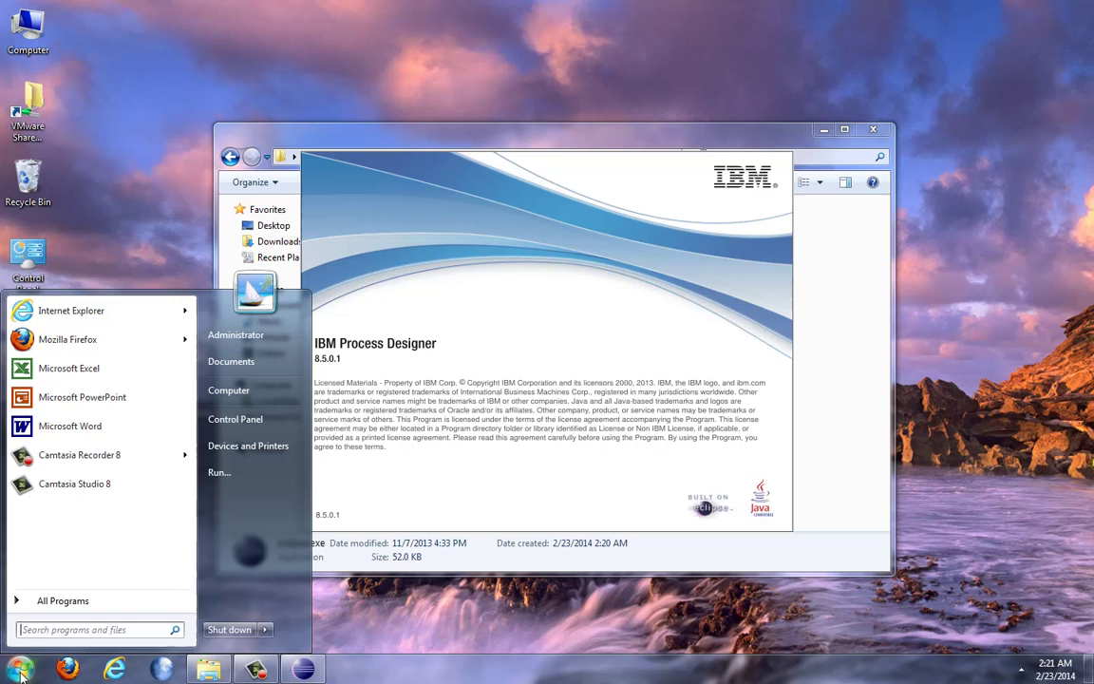
click(38, 600)
click(33, 507)
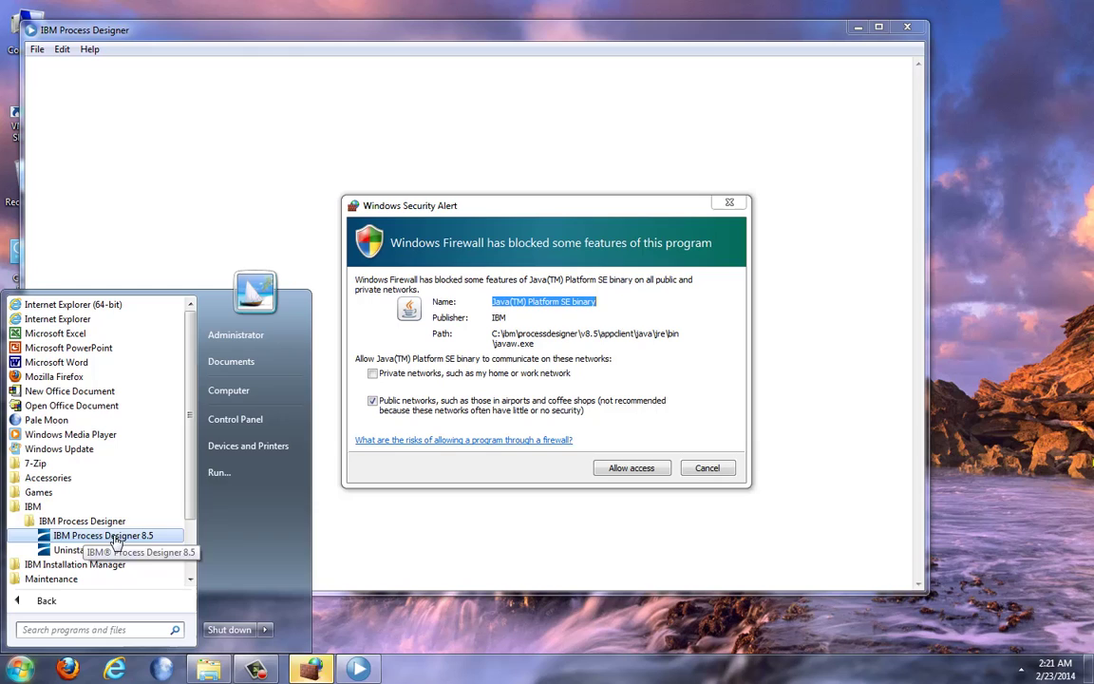
drag(114, 542, 373, 629)
click(414, 591)
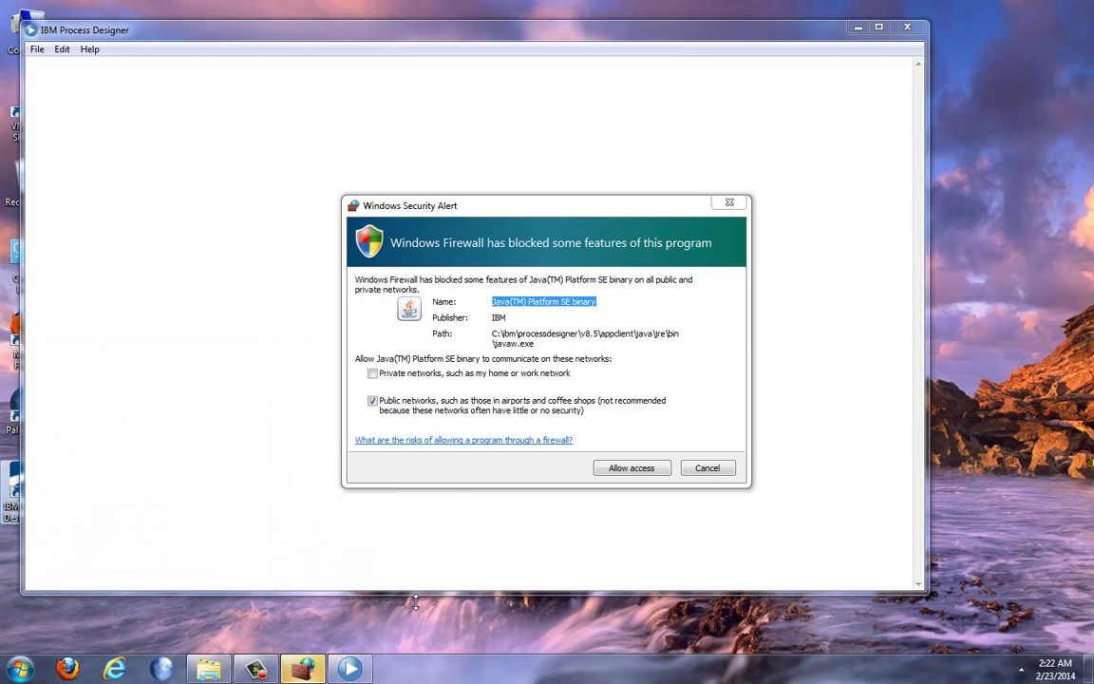
click(644, 471)
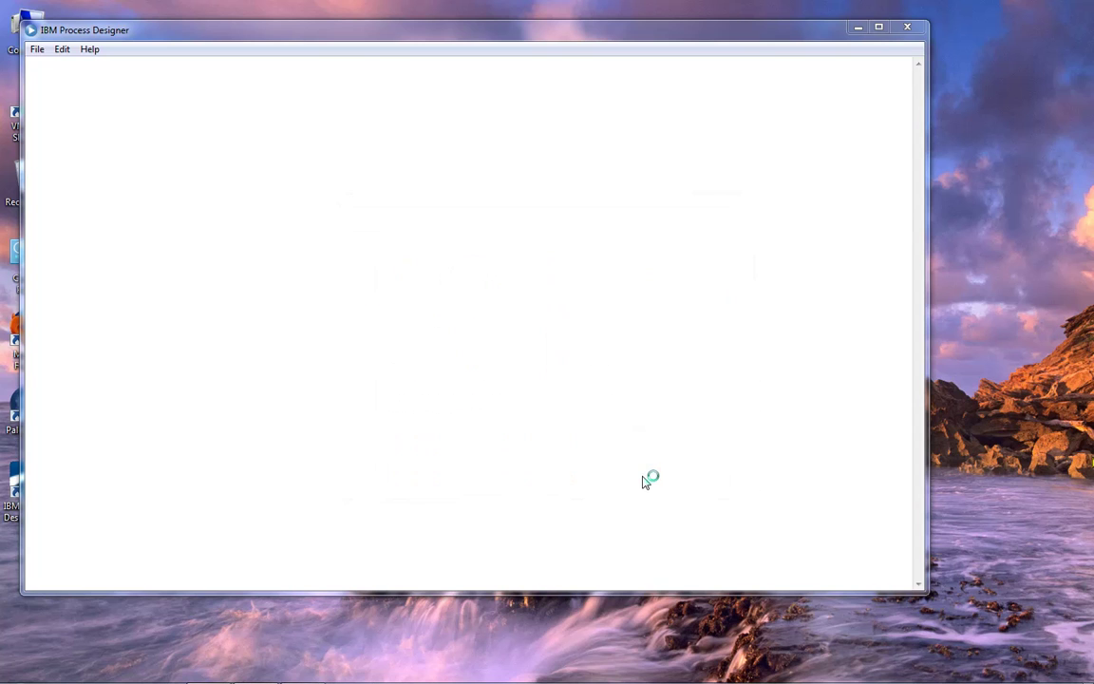
- Create the Order Fulfillment from BlueworksLive (OFBWL) process app and open it in Designer
drag(484, 31, 571, 50)
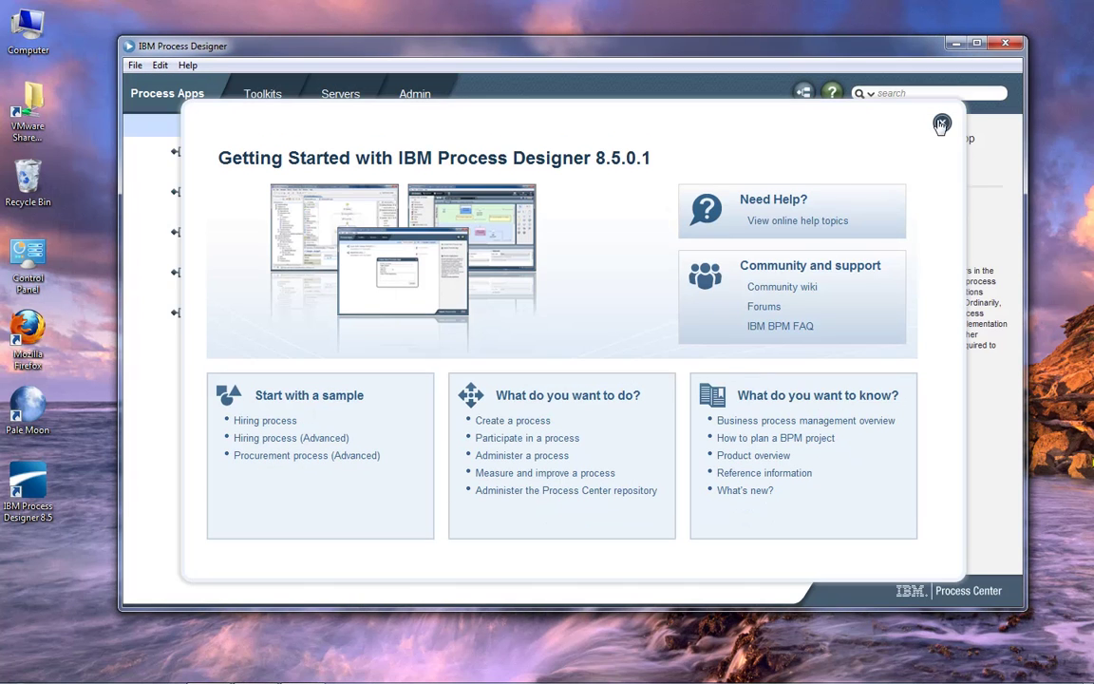
click(941, 124)
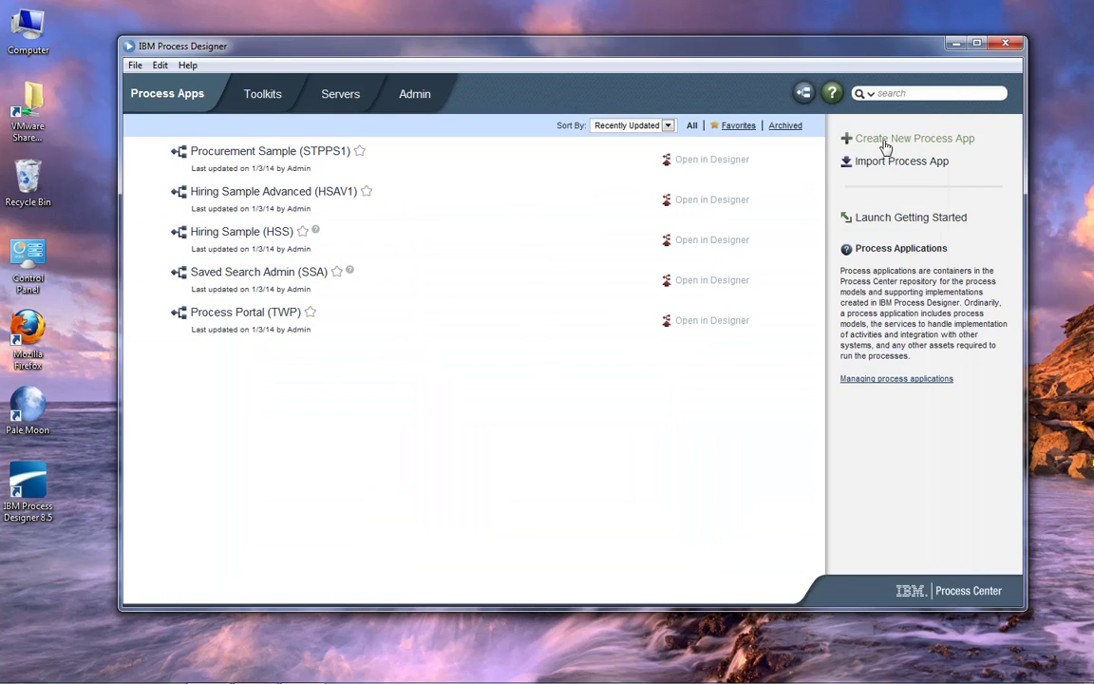
double_click(891, 51)
click(928, 101)
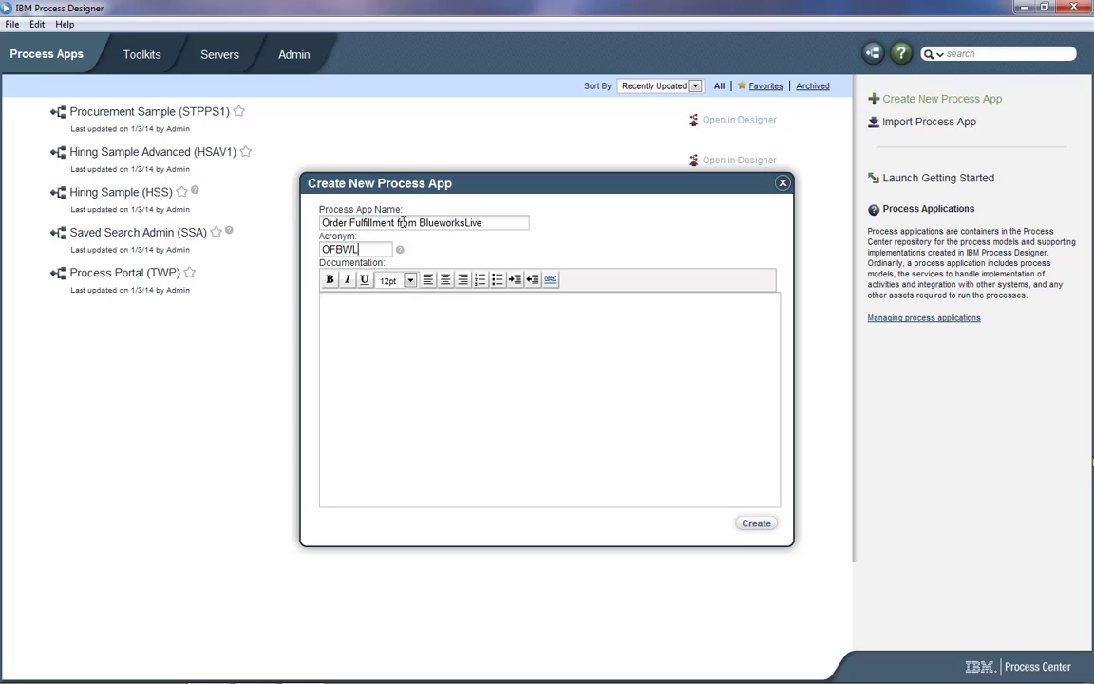
click(756, 524)
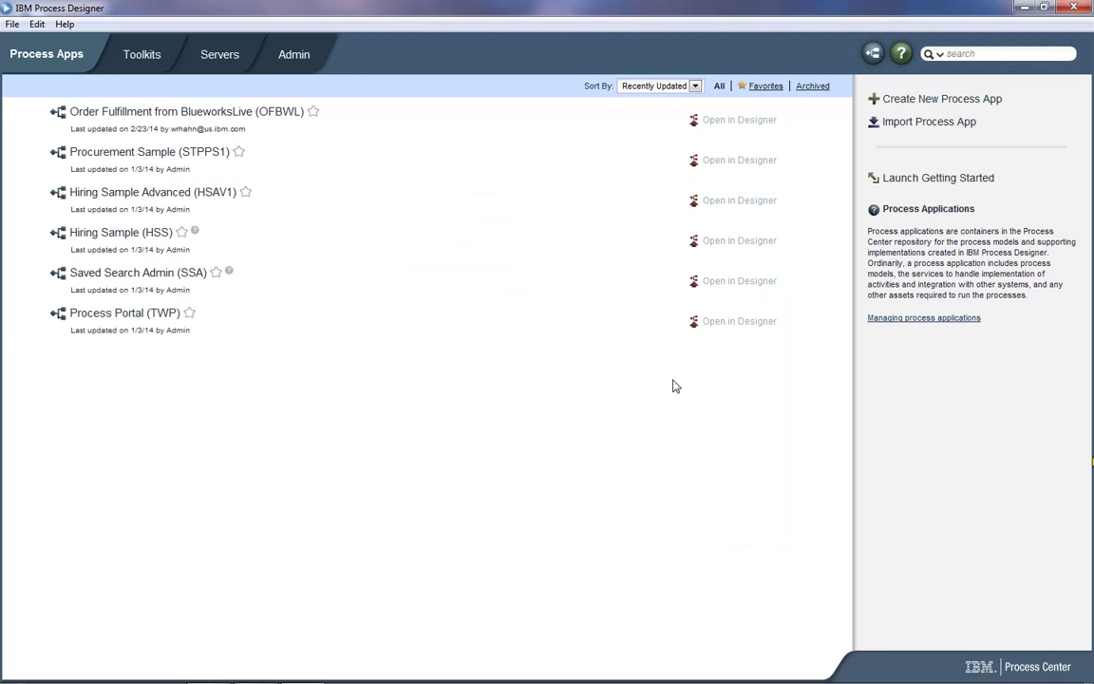
click(736, 123)
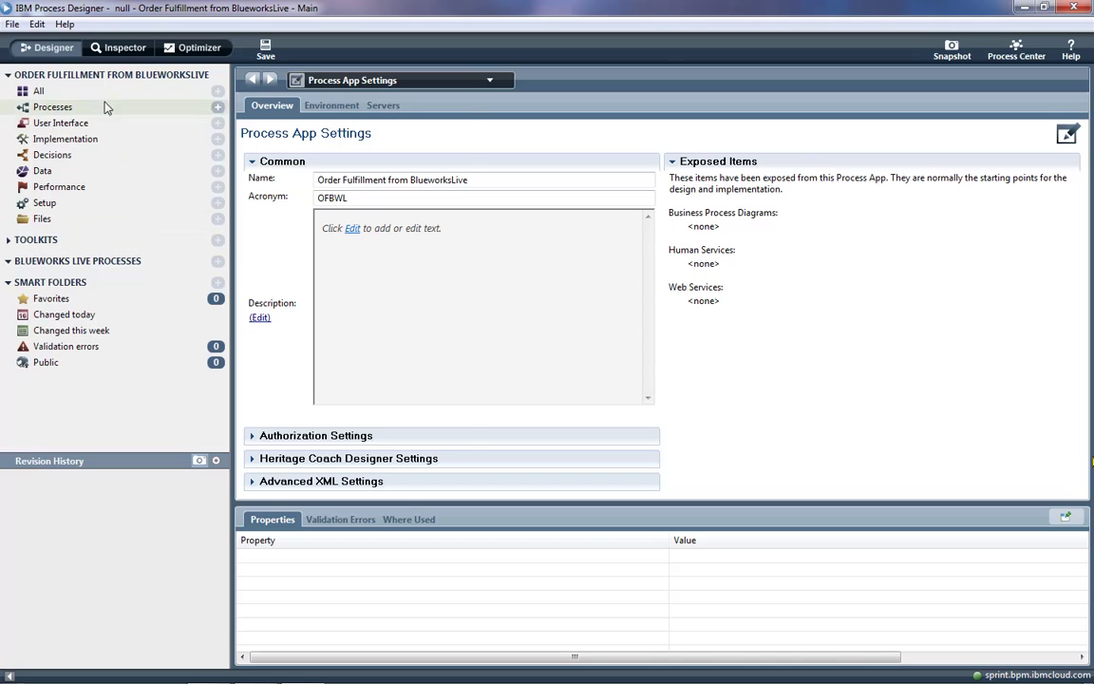
- Sign in to Blueworks Live from the Blueworks Live Processes subscription wizard
click(93, 95)
click(94, 95)
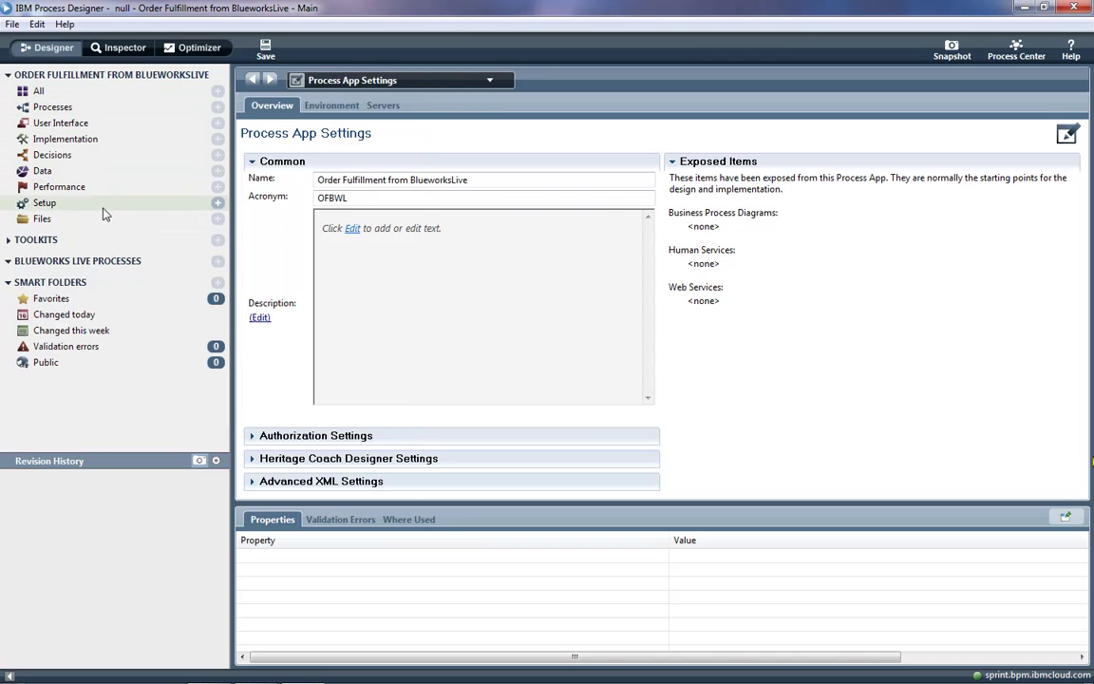
click(218, 263)
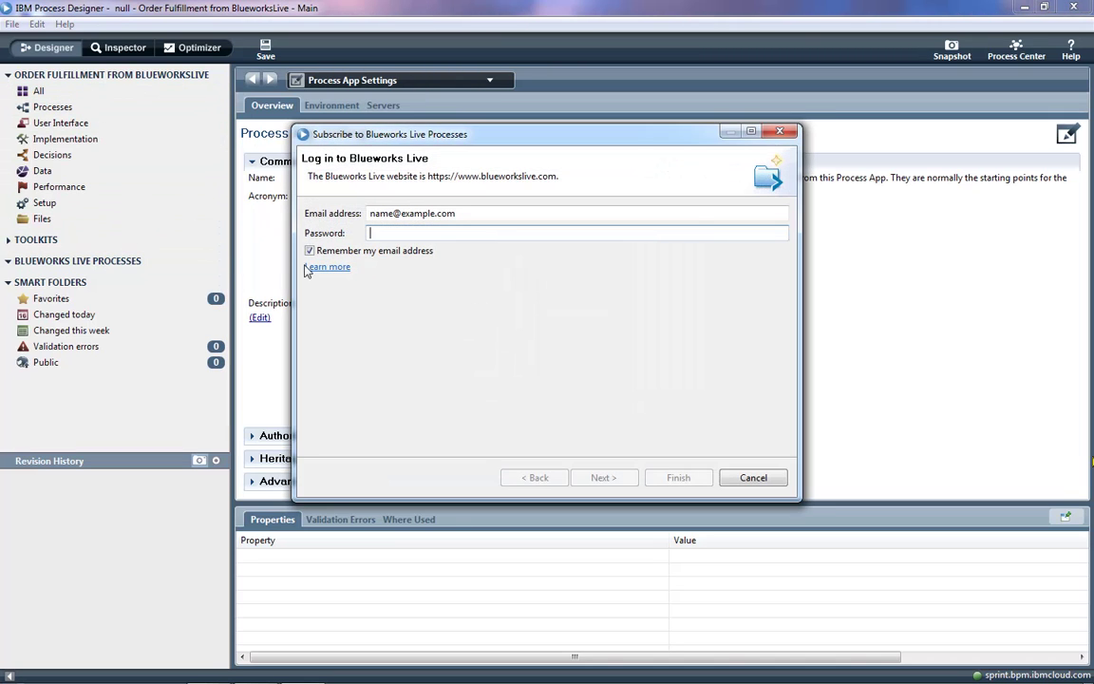
key(ctrl+a)
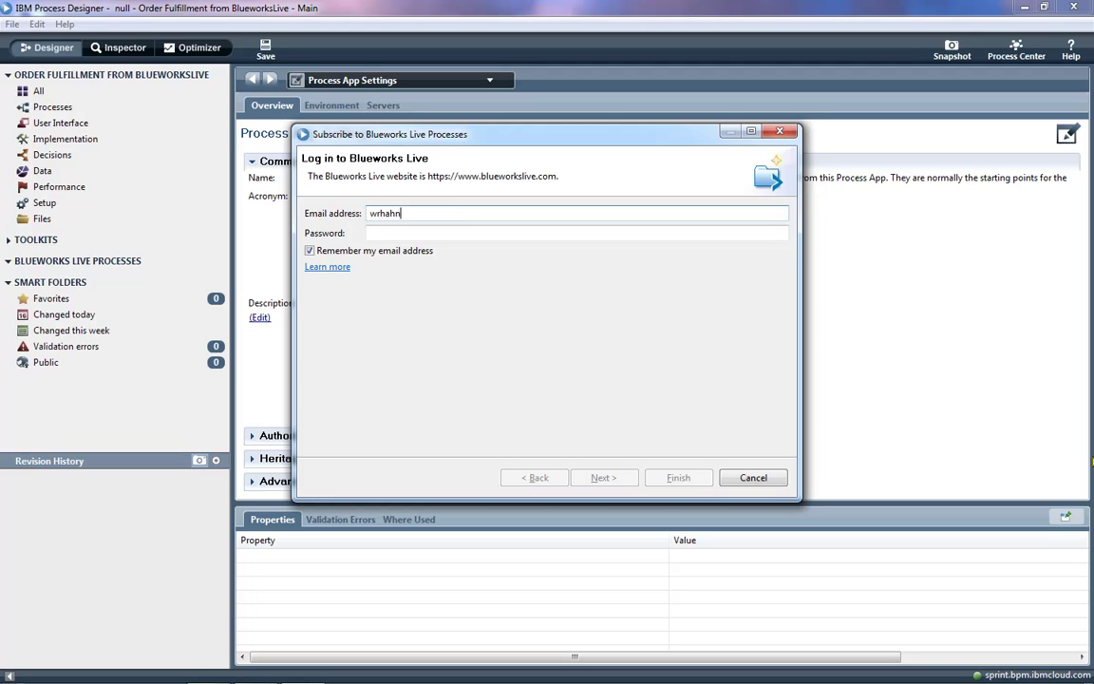
key(Tab)
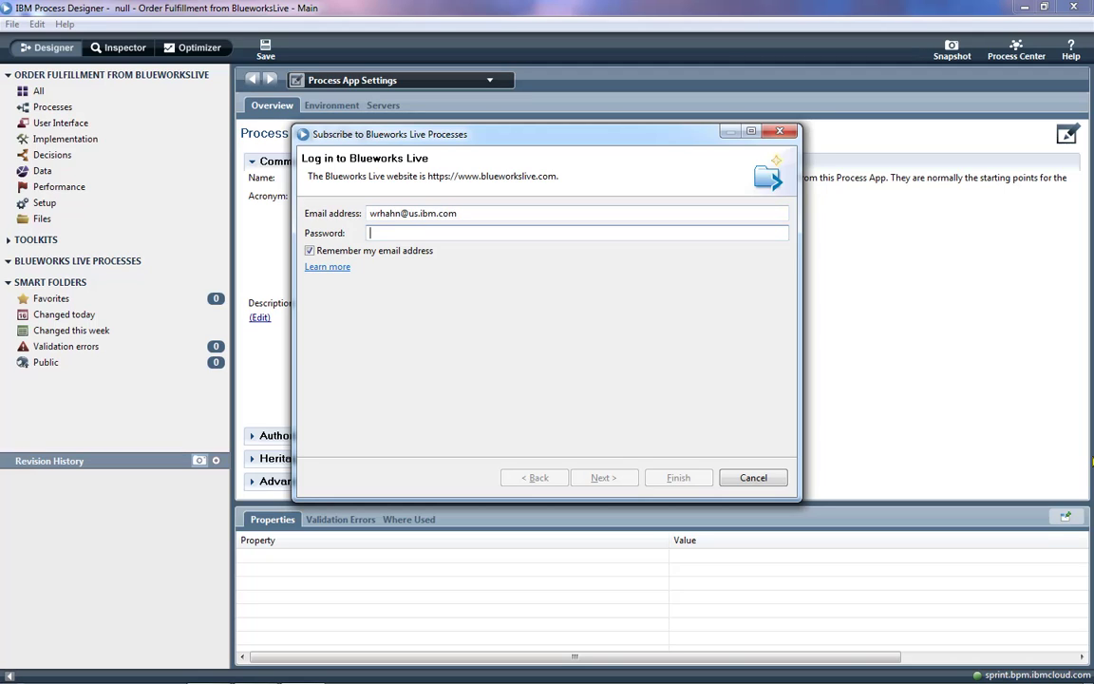
text(********)
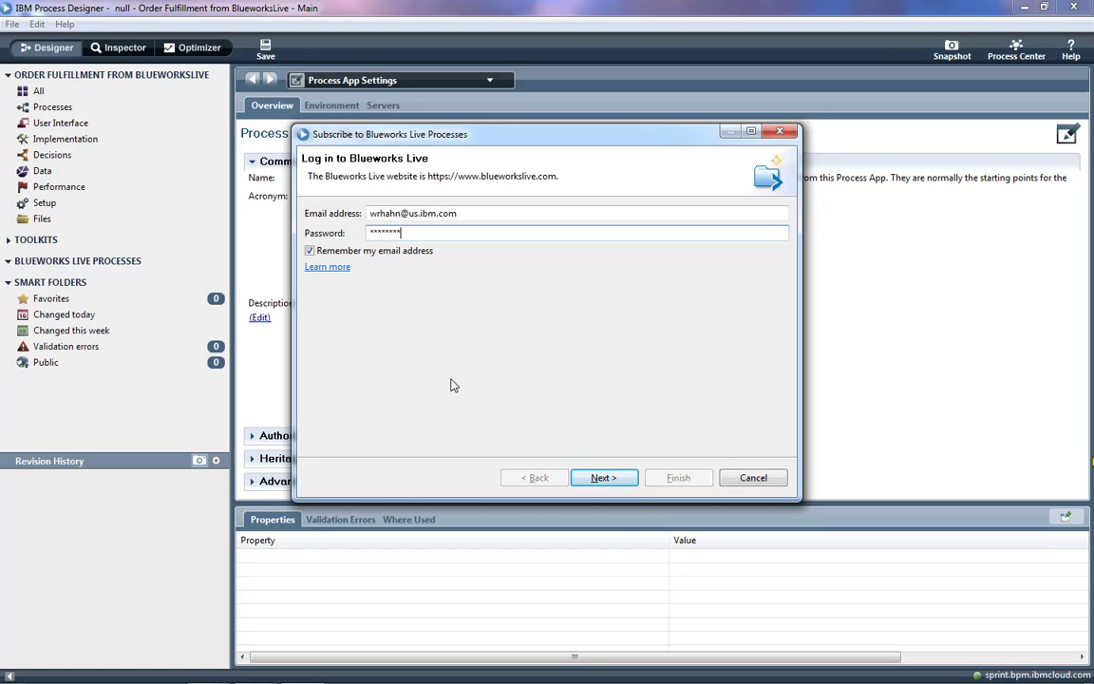
click(606, 480)
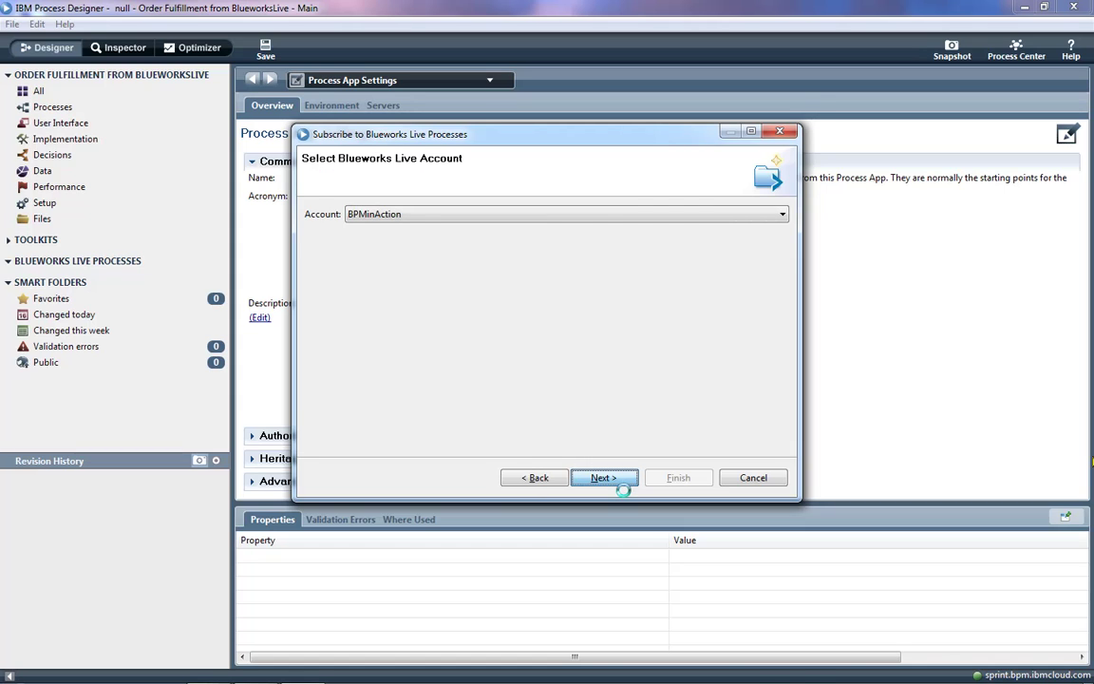
click(612, 482)
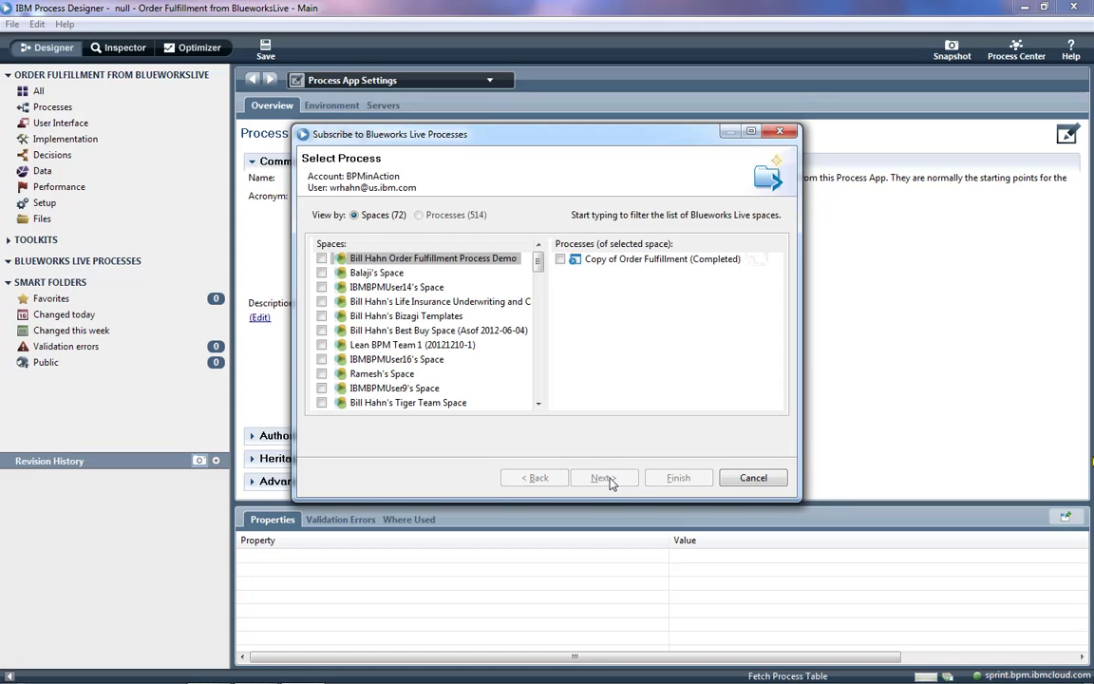
- Filter the Processes view to 'order fulfillment' and check Order Fulfillment (Phase 1)
click(420, 215)
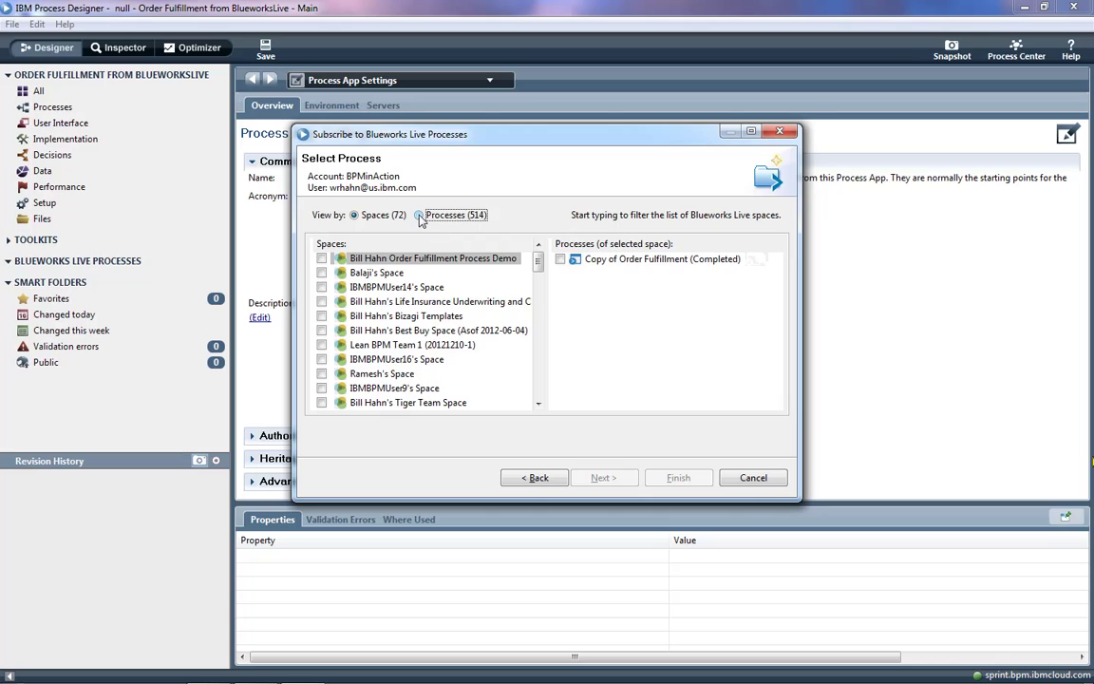
text(order)
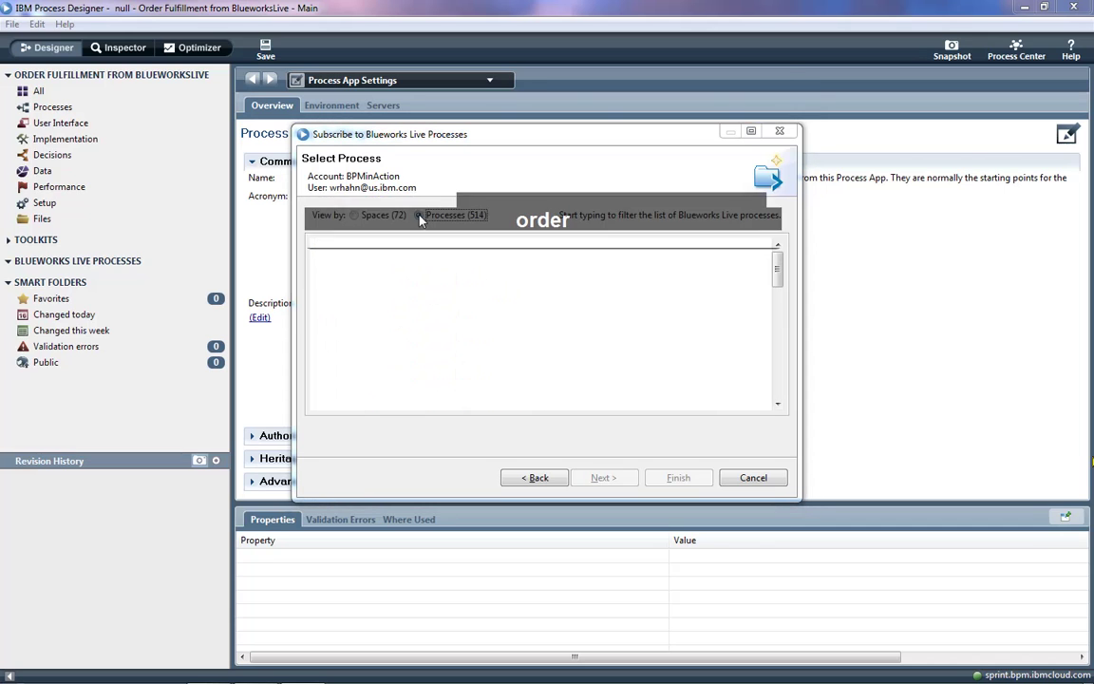
text( fulfillment)
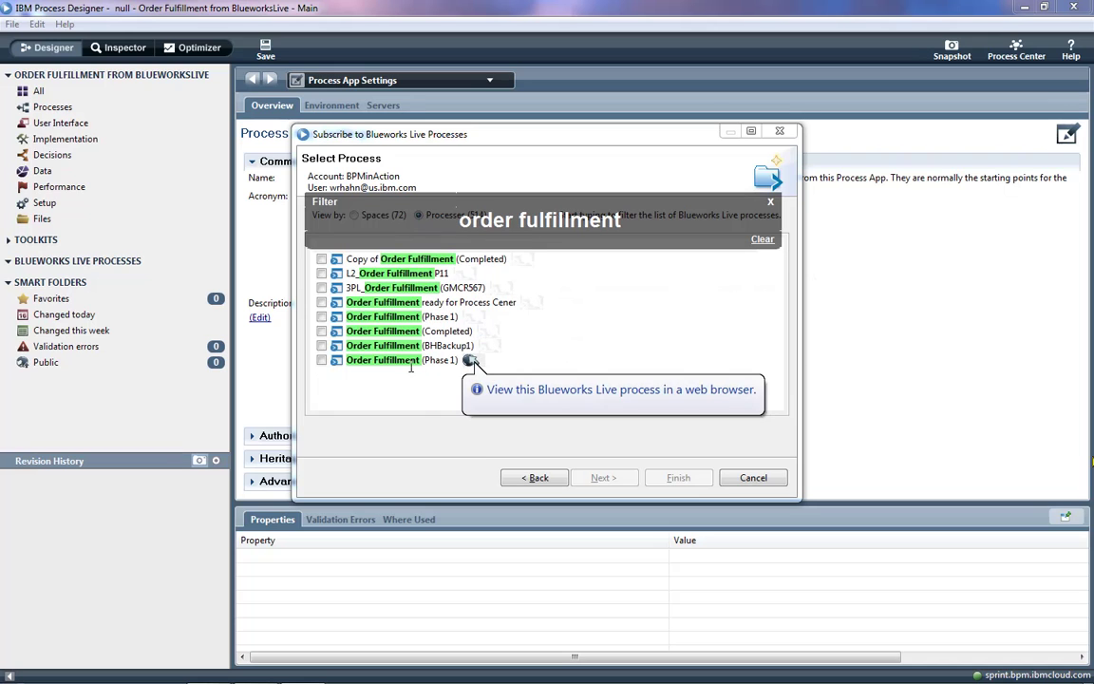
click(322, 361)
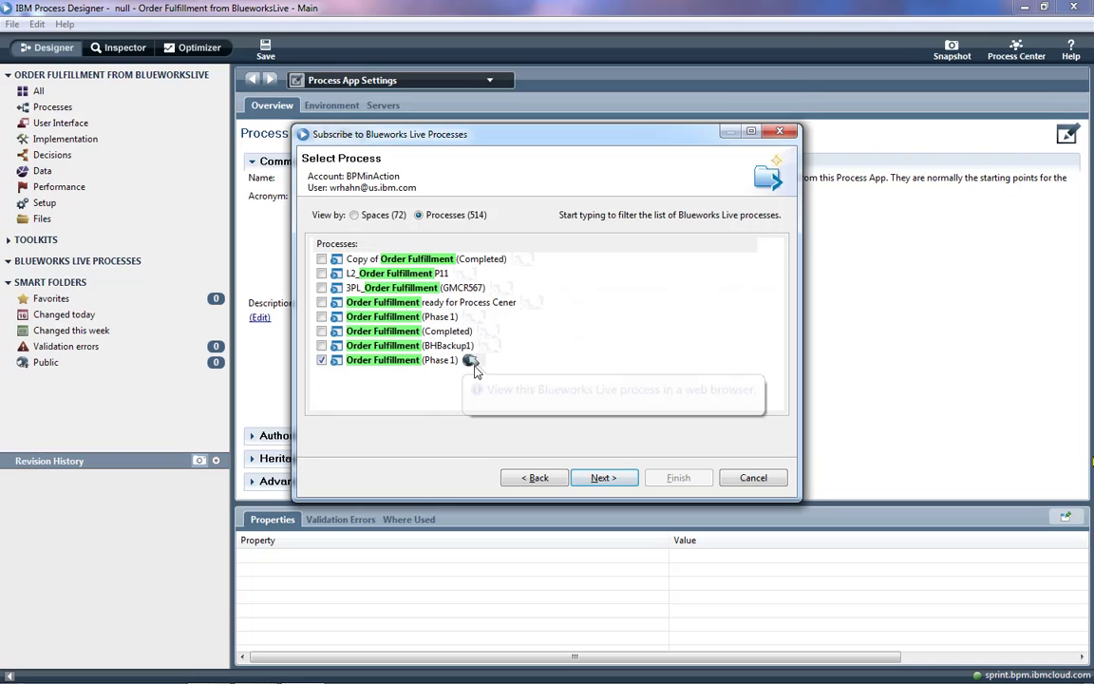
click(470, 362)
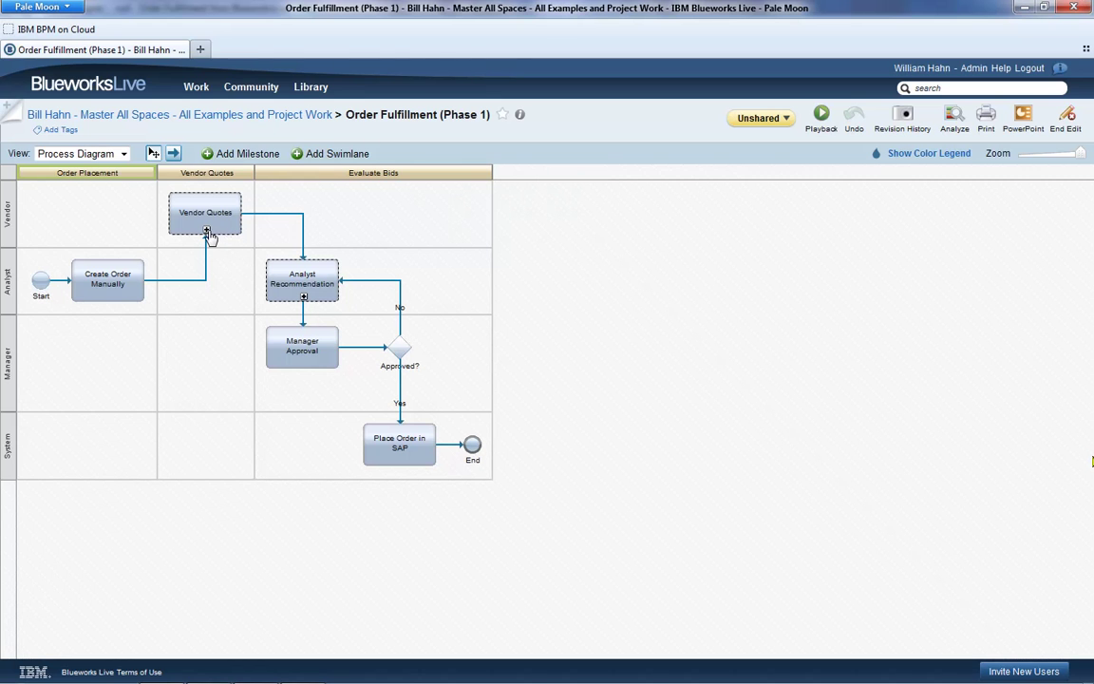
click(206, 230)
click(311, 328)
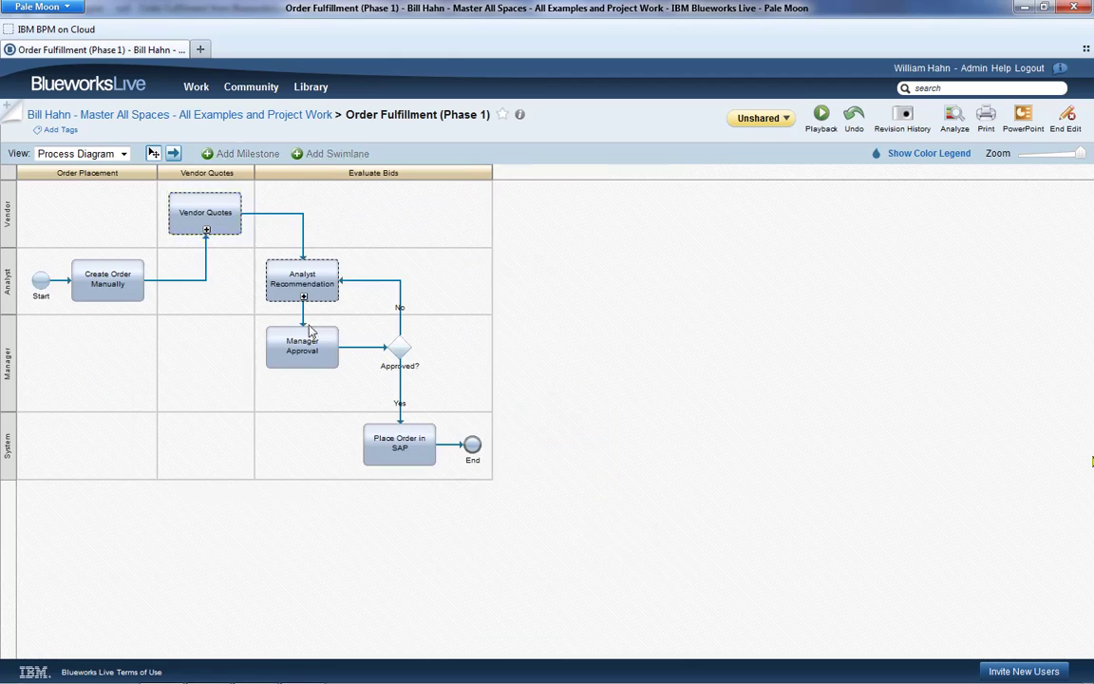
click(303, 297)
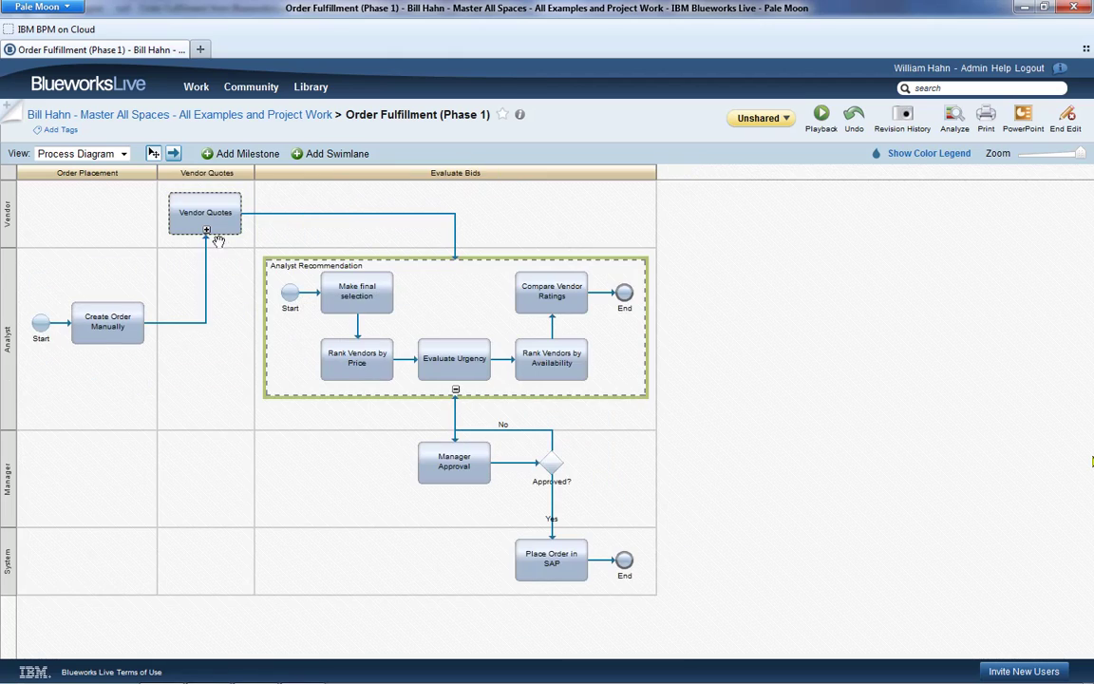
click(206, 231)
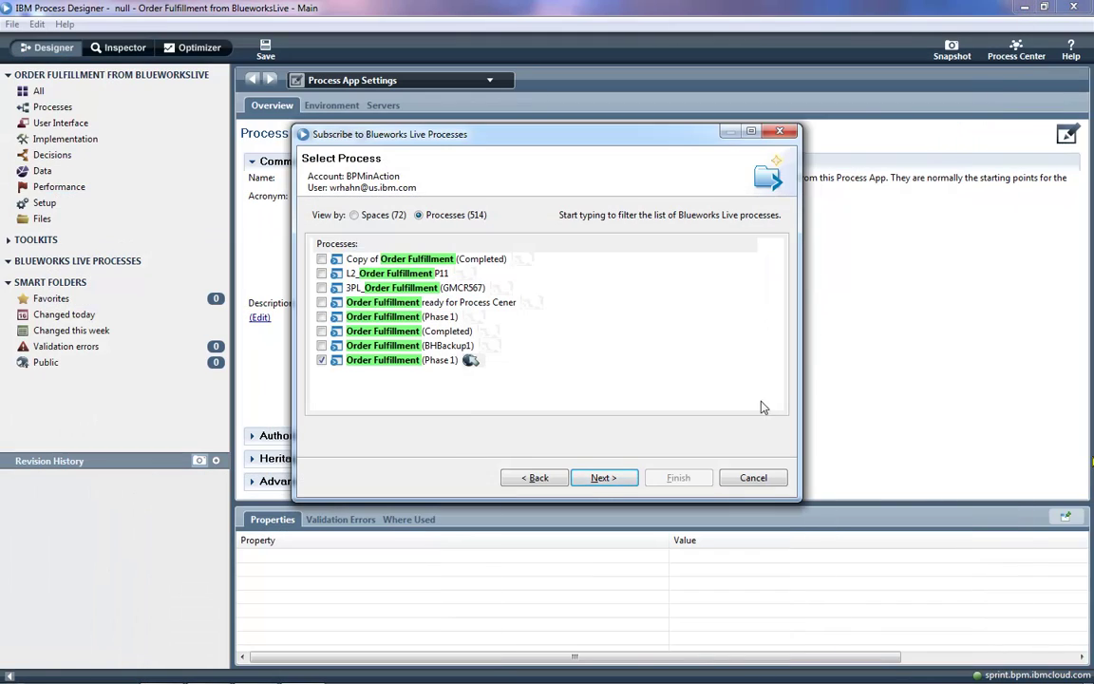
- Finish the subscription and open the Order Fulfillment (Phase 1) process definition
click(602, 478)
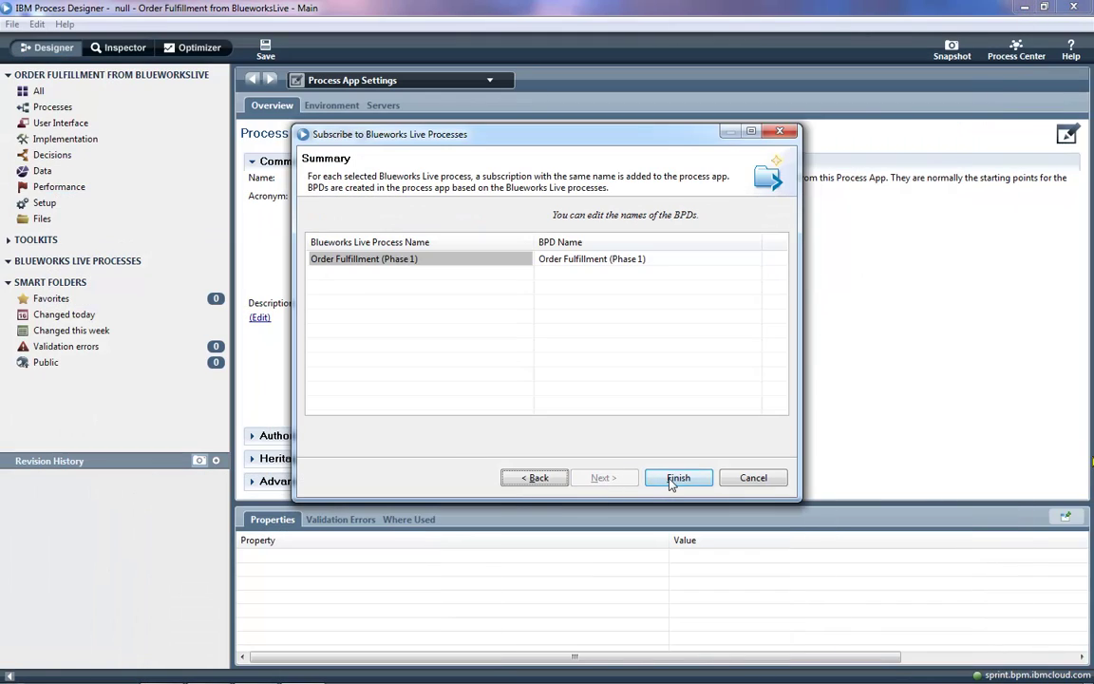
click(674, 478)
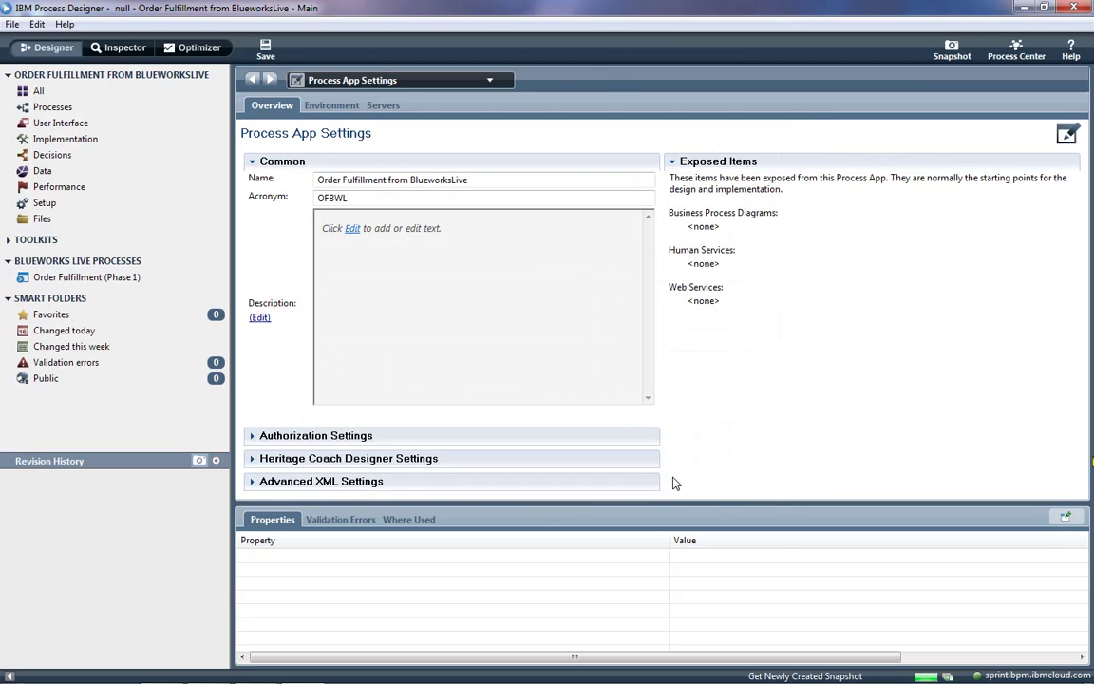
click(146, 276)
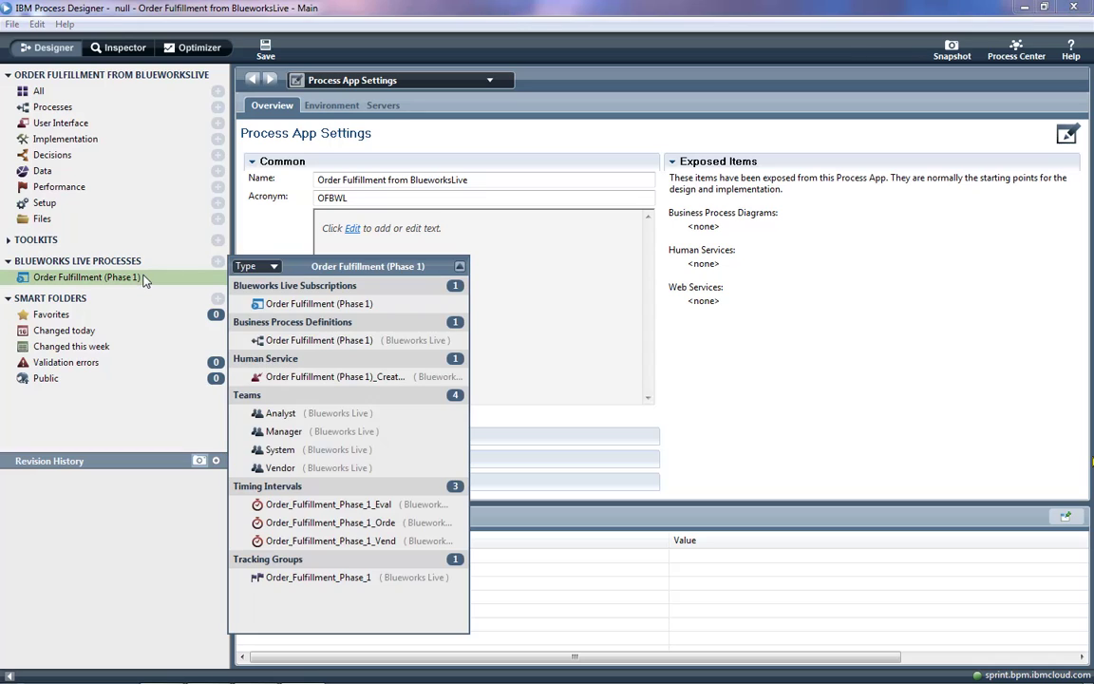
click(333, 342)
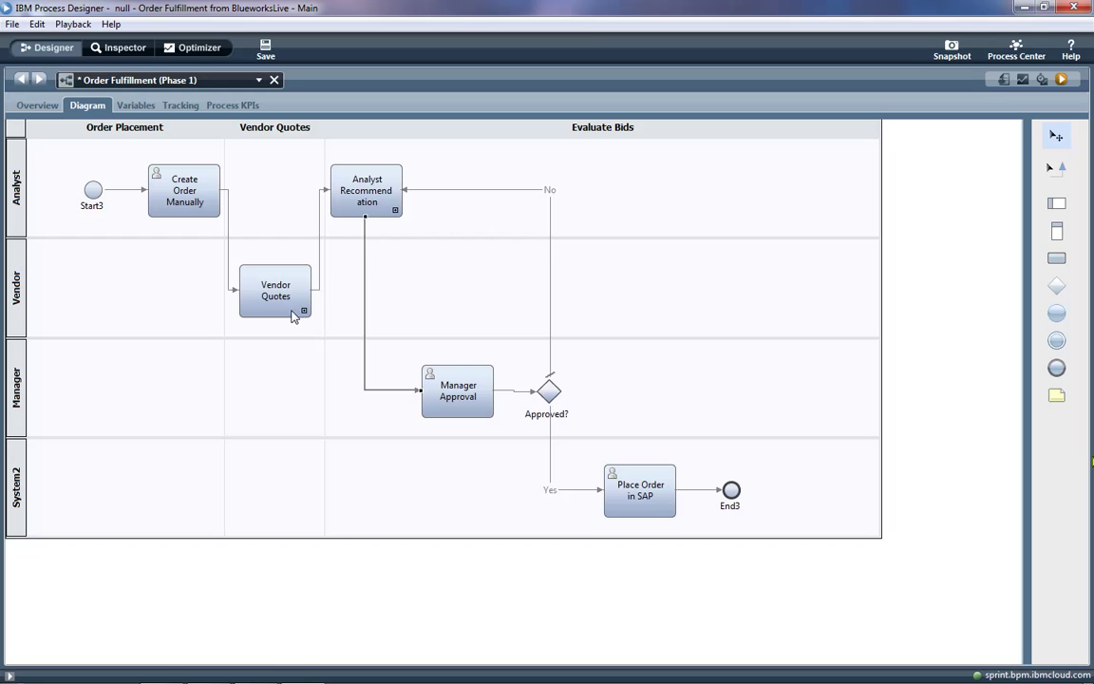
- Inspect the Vendor Quotes and Analyst Recommendation subprocesses, returning to the main diagram each time
double_click(292, 316)
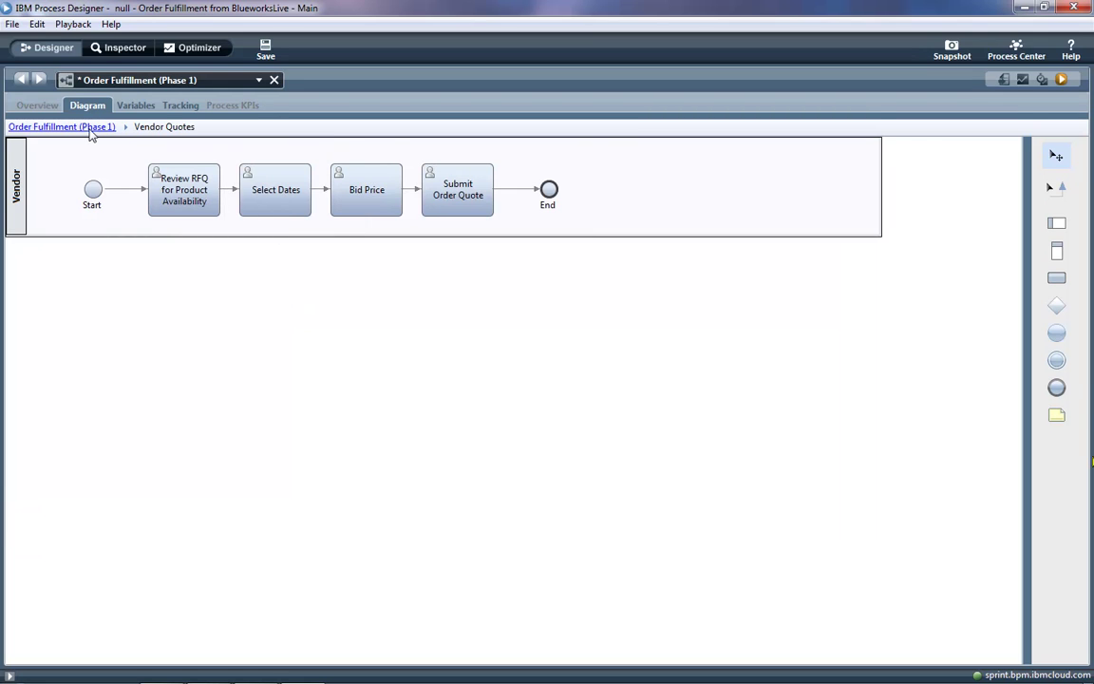
click(93, 129)
double_click(343, 188)
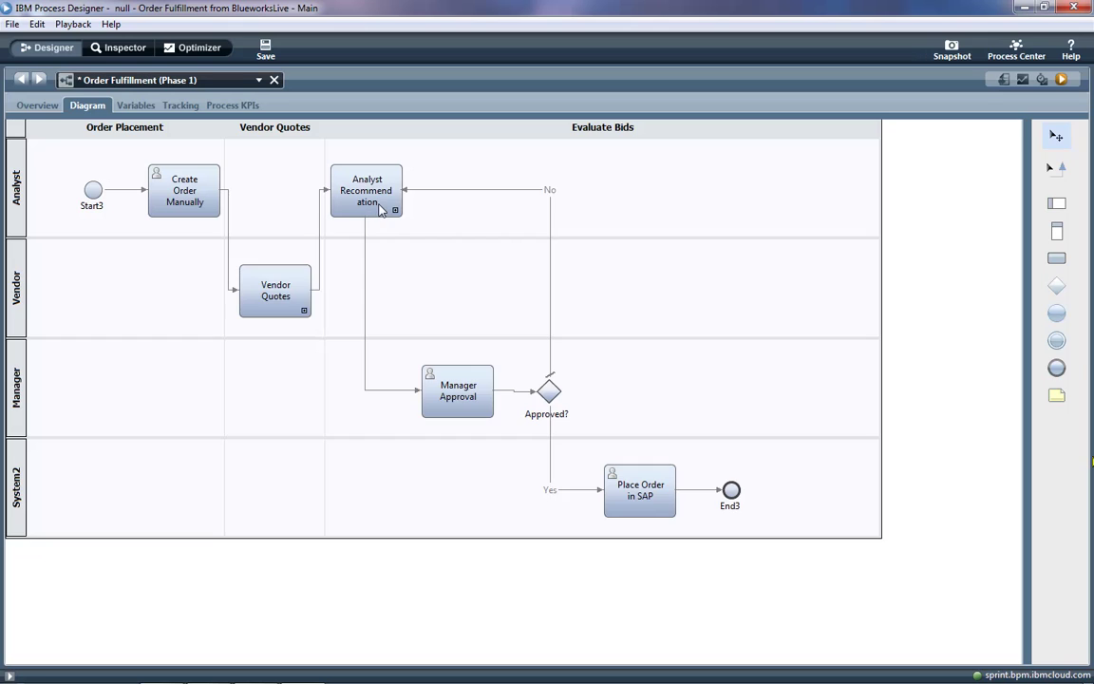
click(83, 128)
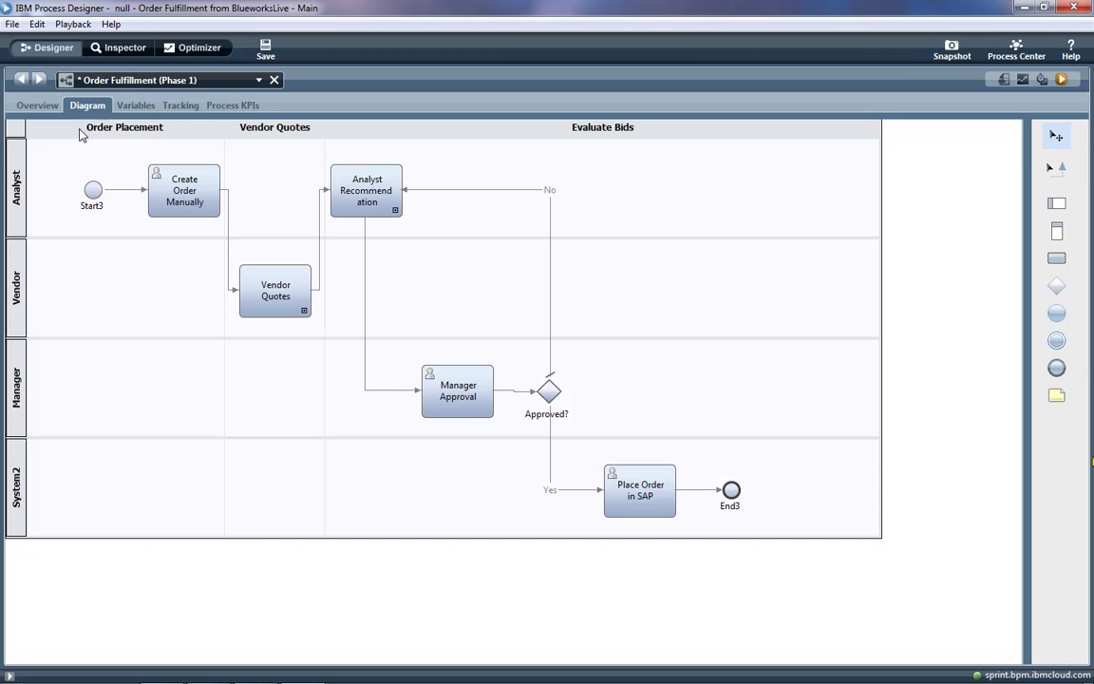